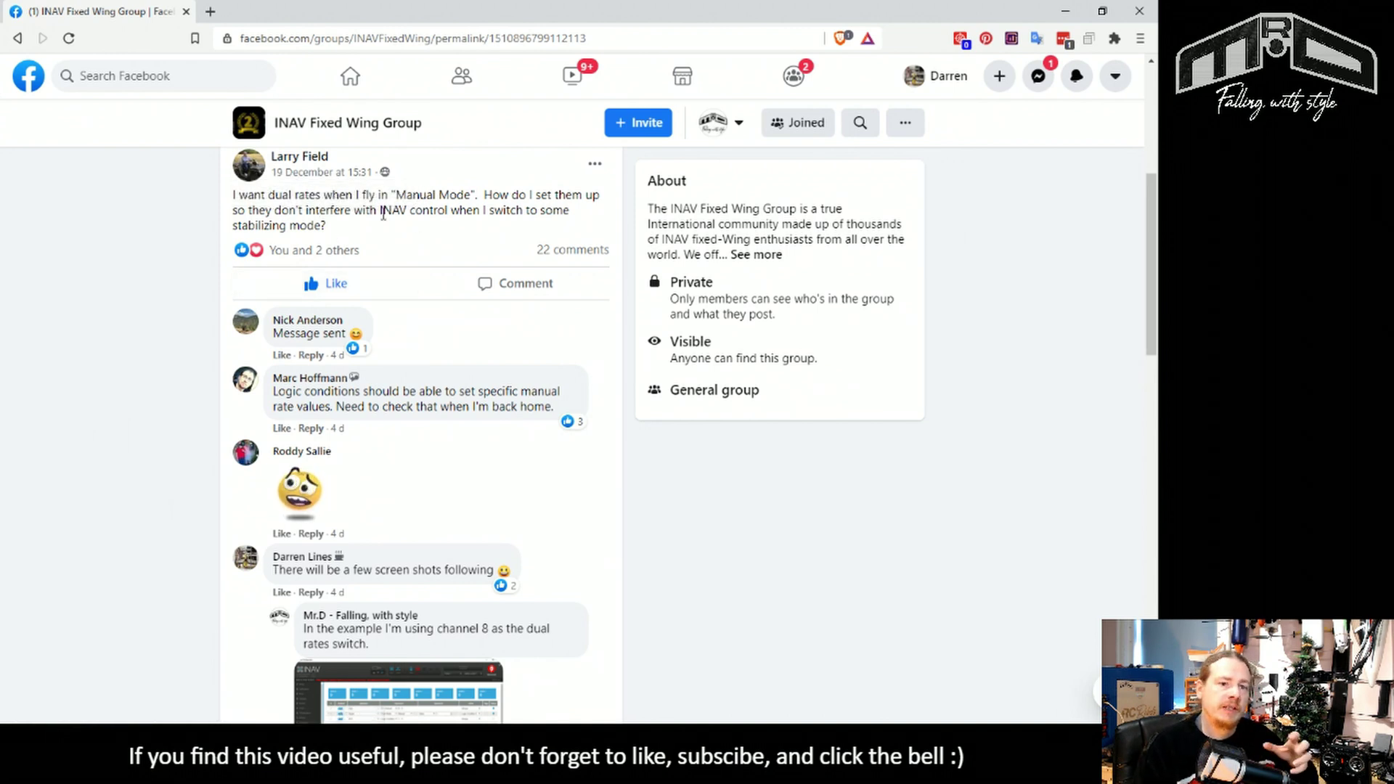
- Scroll the Facebook thread down to the comments asking for plain-word logic and suggesting transmitter mixing
{"action": "scroll", "coordinate": [392, 214], "scroll_direction": "down", "scroll_amount": 4}
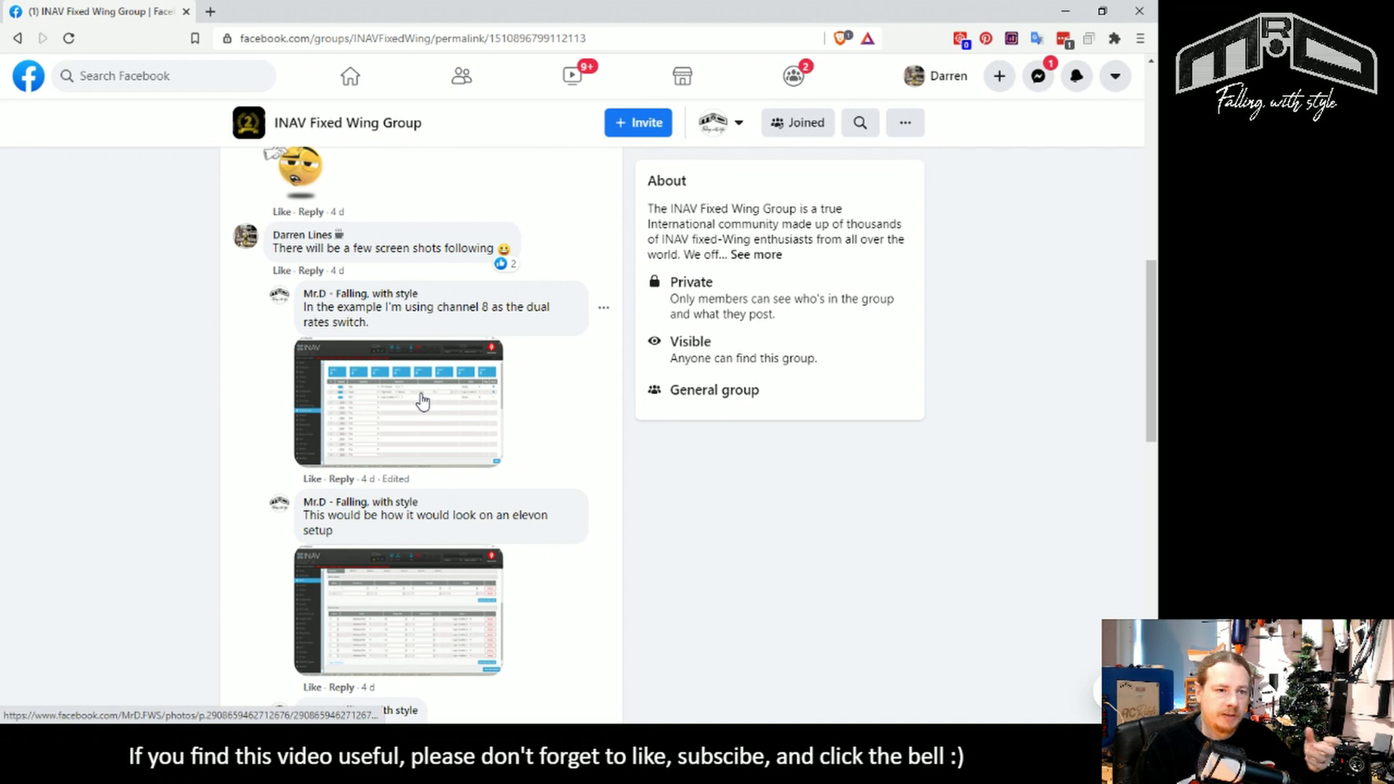
{"action": "scroll", "coordinate": [415, 398], "scroll_direction": "down", "scroll_amount": 1}
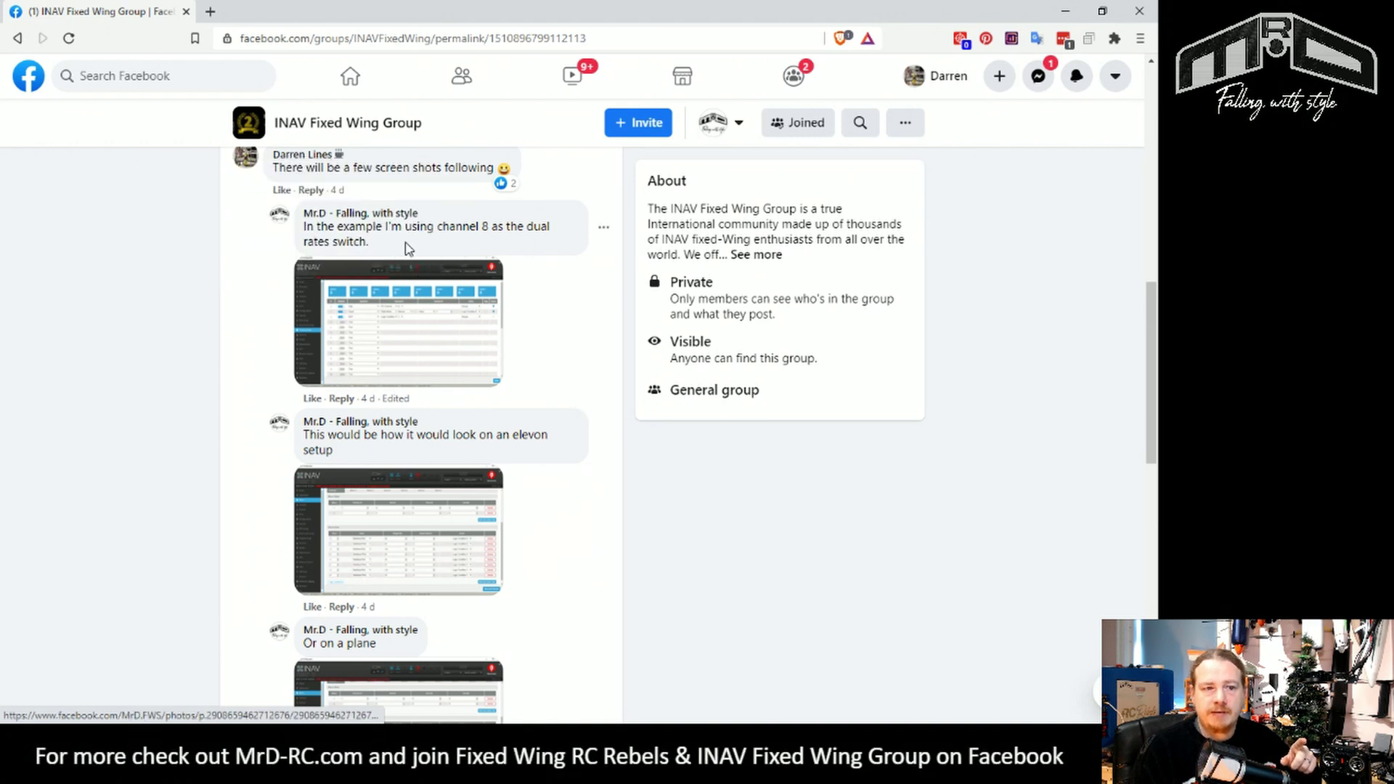
{"action": "mouse_move", "coordinate": [378, 220]}
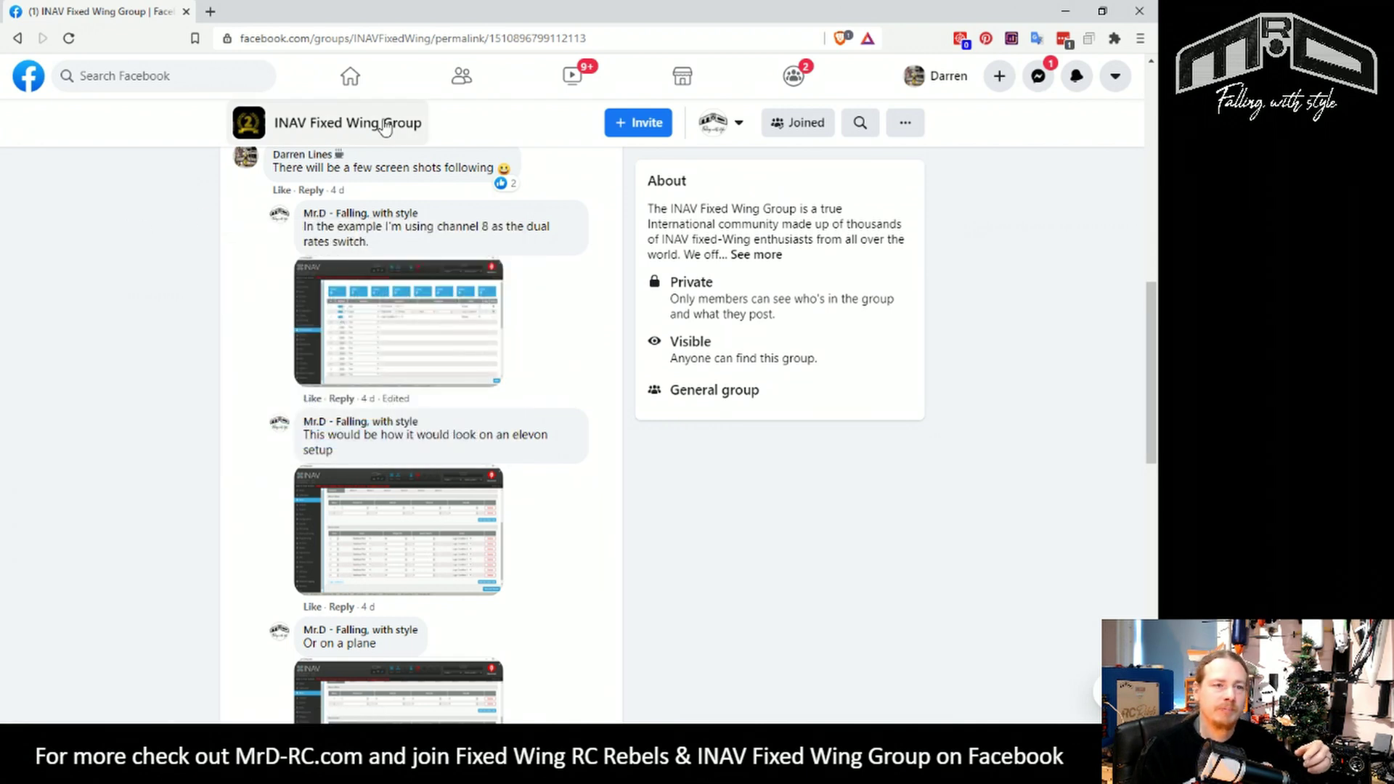
{"action": "mouse_move", "coordinate": [291, 164]}
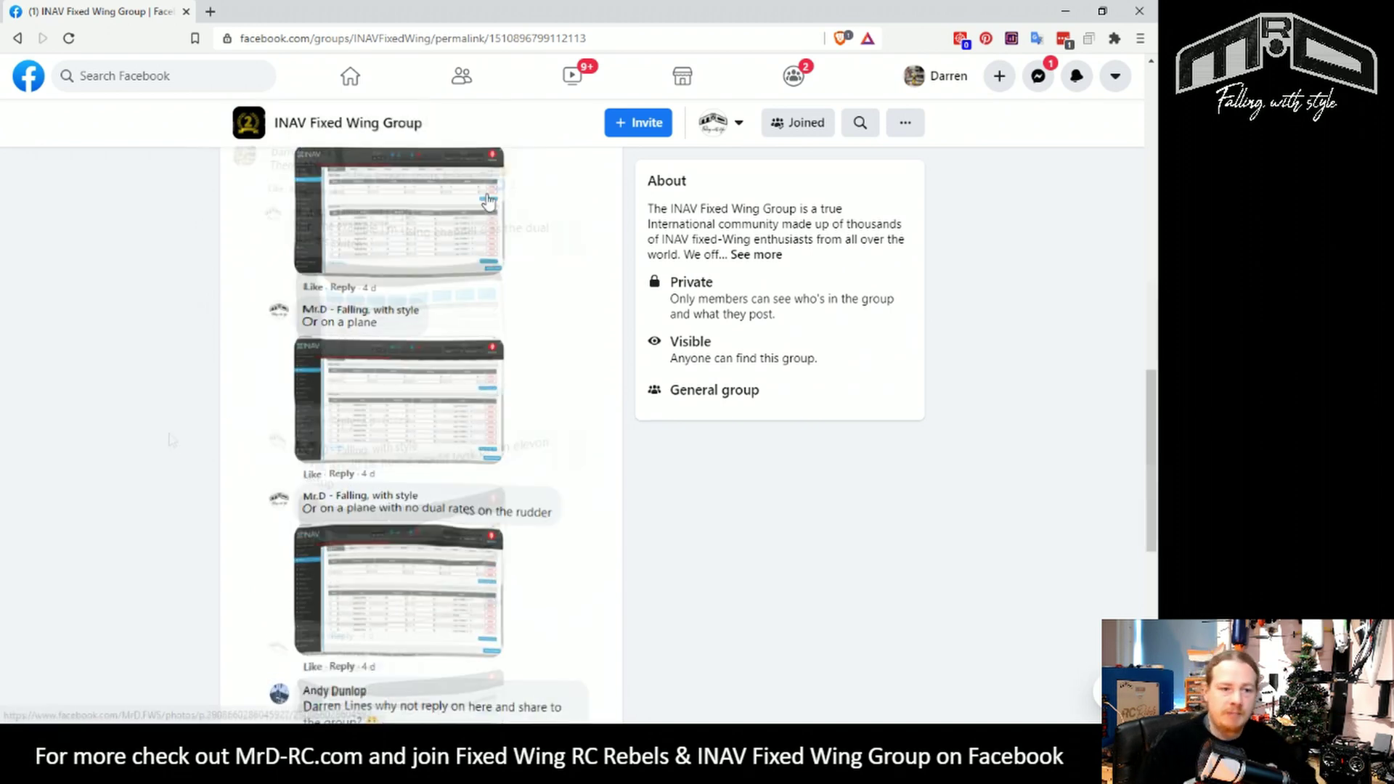
{"action": "scroll", "coordinate": [436, 290], "scroll_direction": "up", "scroll_amount": 2}
{"action": "scroll", "coordinate": [436, 291], "scroll_direction": "down", "scroll_amount": 7}
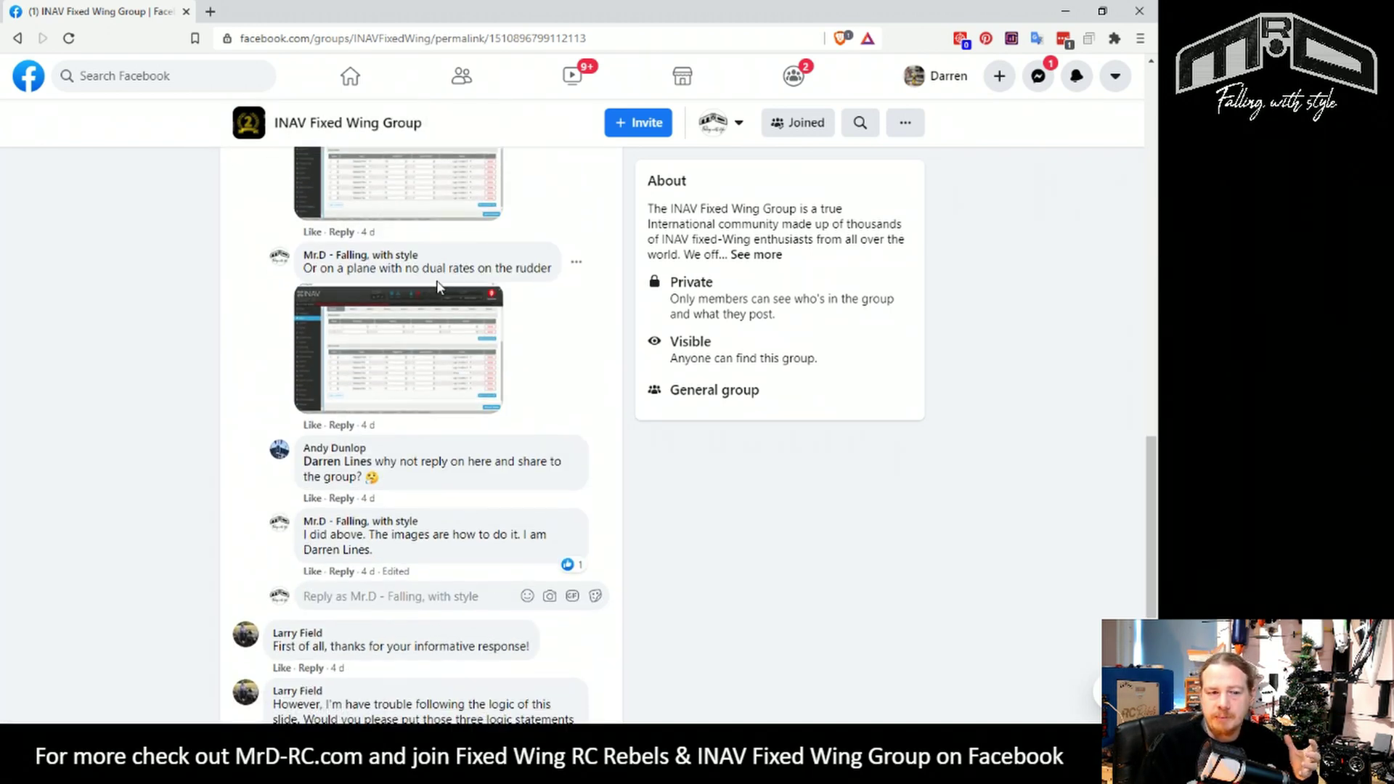
{"action": "scroll", "coordinate": [436, 283], "scroll_direction": "down", "scroll_amount": 4}
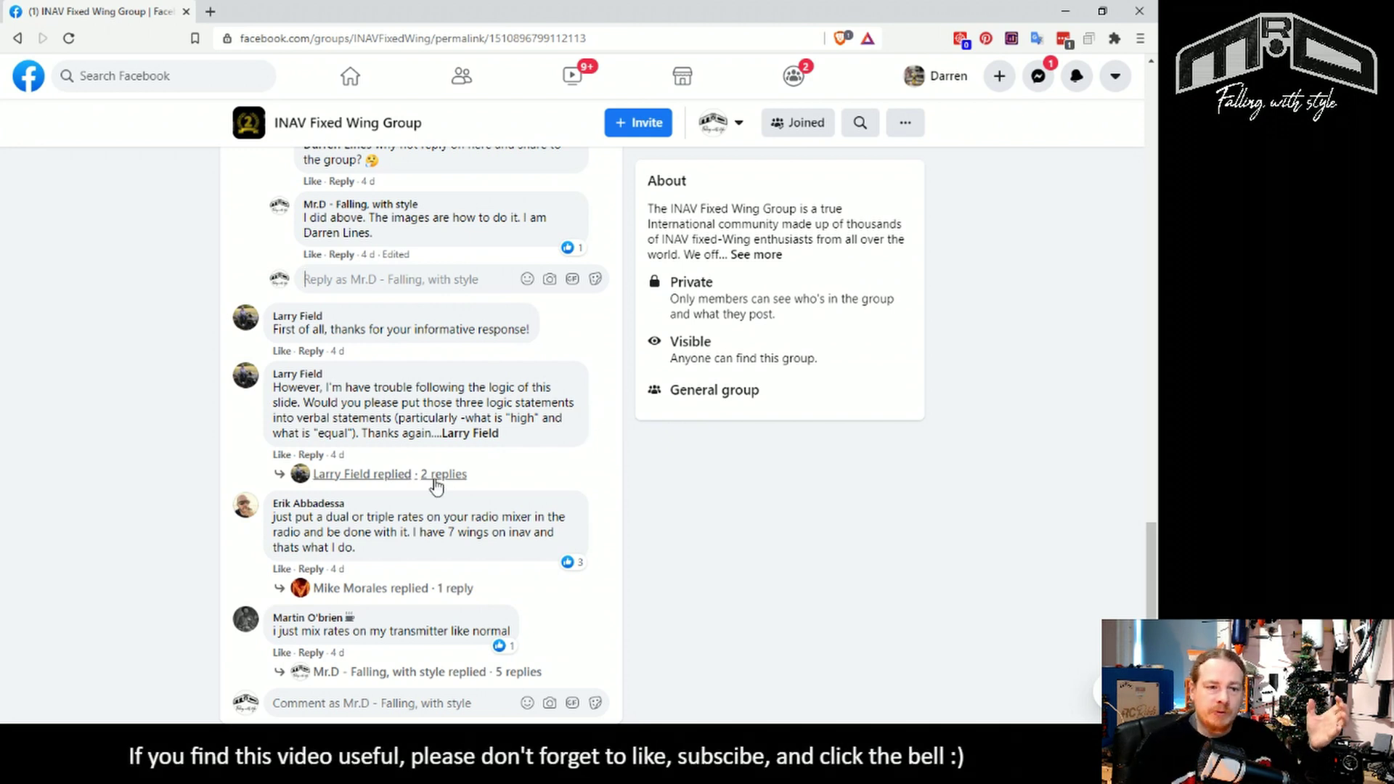
- Expand the five replies under the last Facebook comment and read down through them
{"action": "scroll", "coordinate": [438, 485], "scroll_direction": "down", "scroll_amount": 1}
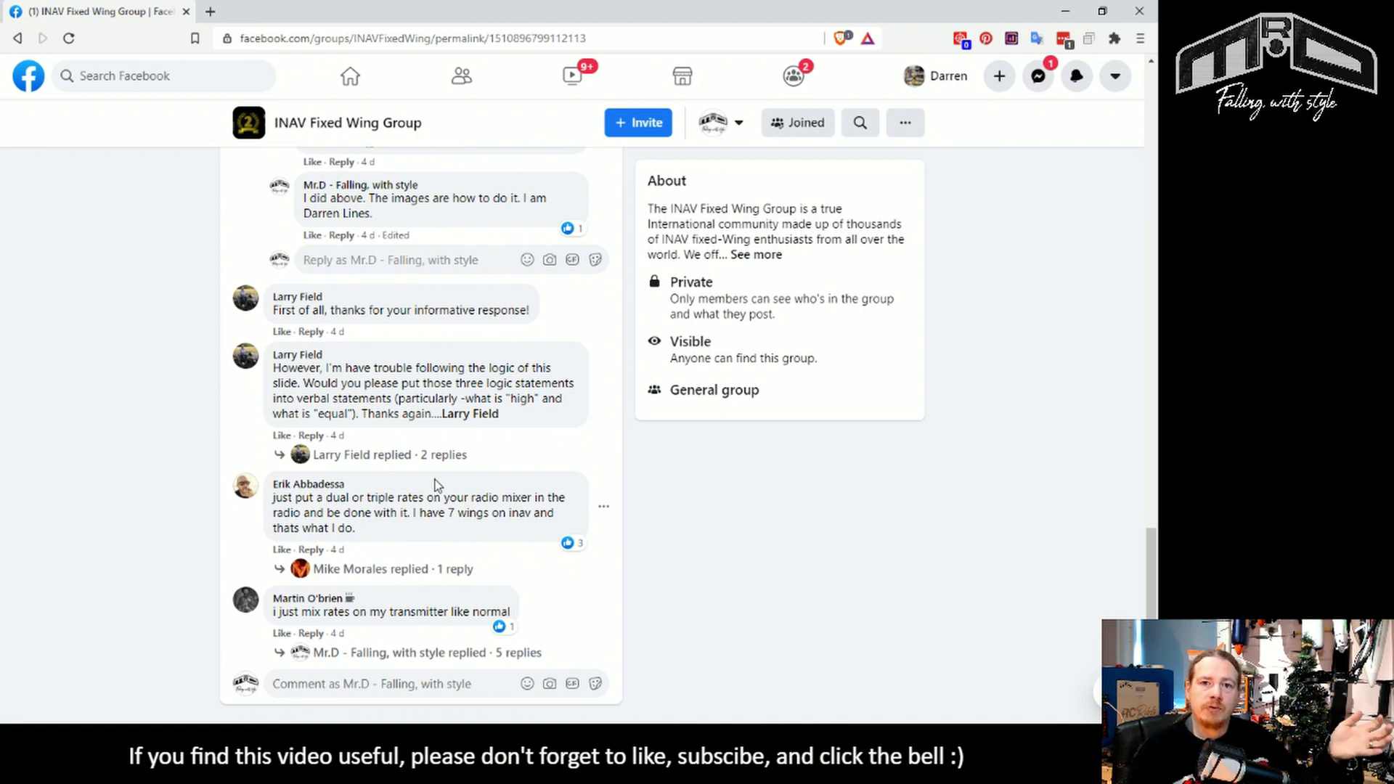
{"action": "left_click", "coordinate": [445, 652]}
{"action": "scroll", "coordinate": [416, 485], "scroll_direction": "down", "scroll_amount": 1}
{"action": "scroll", "coordinate": [415, 484], "scroll_direction": "down", "scroll_amount": 6}
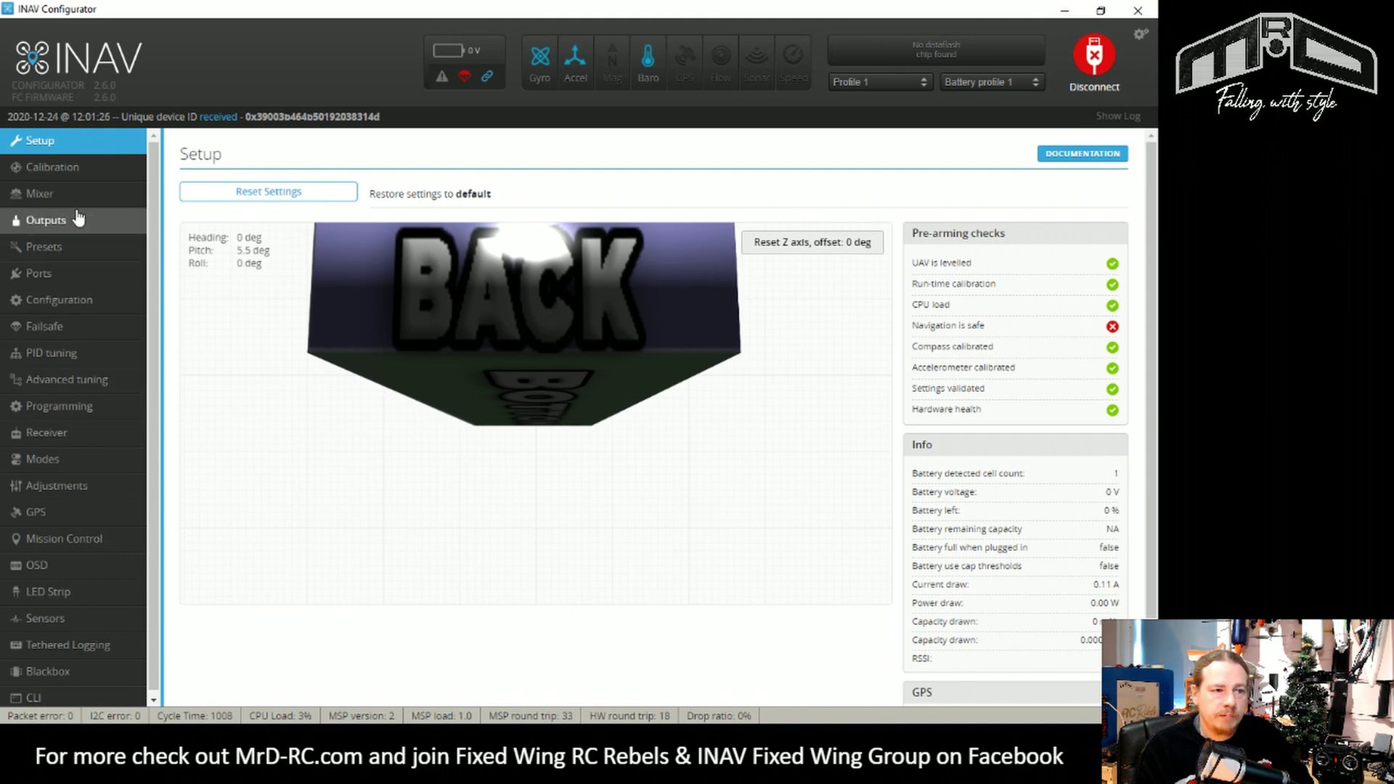
- View INAV's empty logic-conditions Programming page, then return to the Facebook rudder dual-rate replies
{"action": "left_click", "coordinate": [77, 406]}
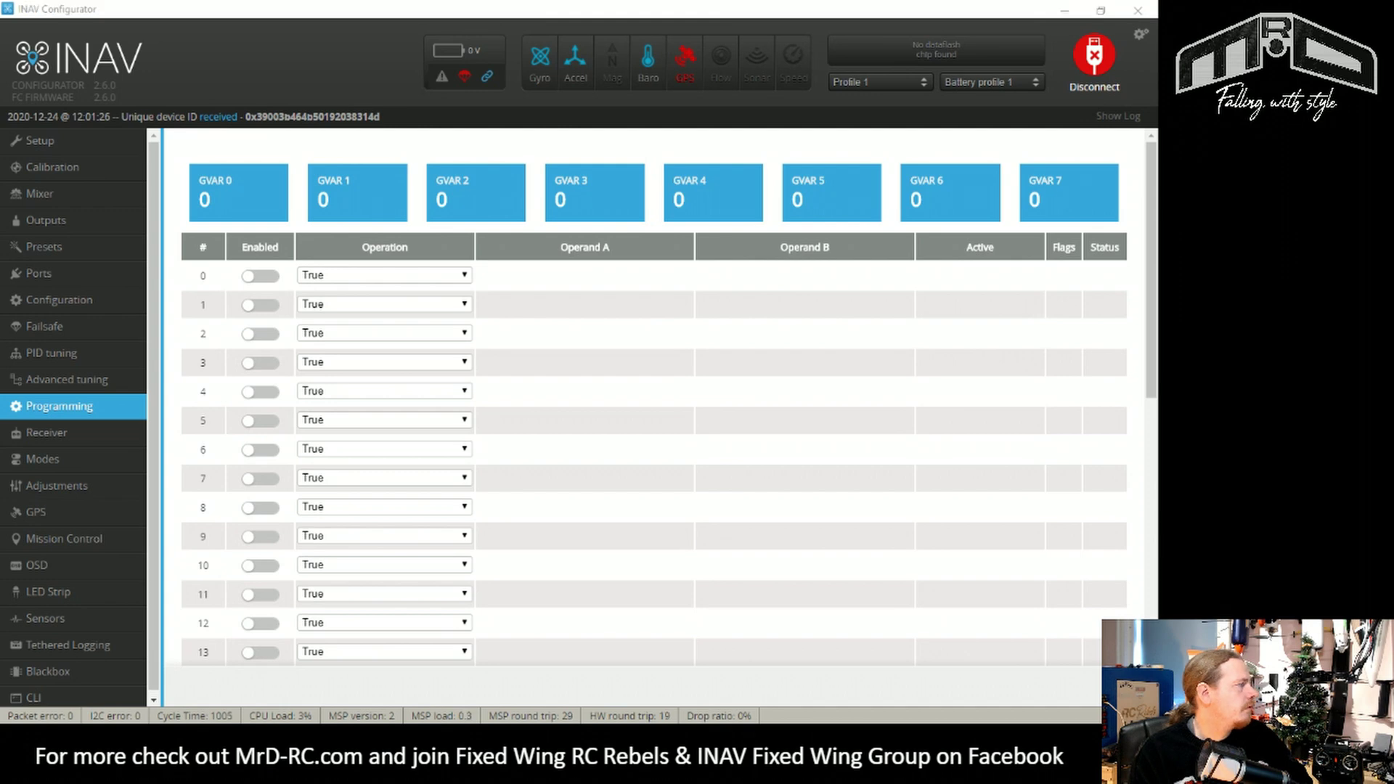
{"action": "key", "text": "alt+Tab"}
{"action": "scroll", "coordinate": [607, 467], "scroll_direction": "down", "scroll_amount": 10}
- Enlarge the first screenshot reply showing the channel-8 High, Equal and NOT logic conditions
{"action": "scroll", "coordinate": [605, 468], "scroll_direction": "up", "scroll_amount": 3}
{"action": "scroll", "coordinate": [601, 467], "scroll_direction": "up", "scroll_amount": 7}
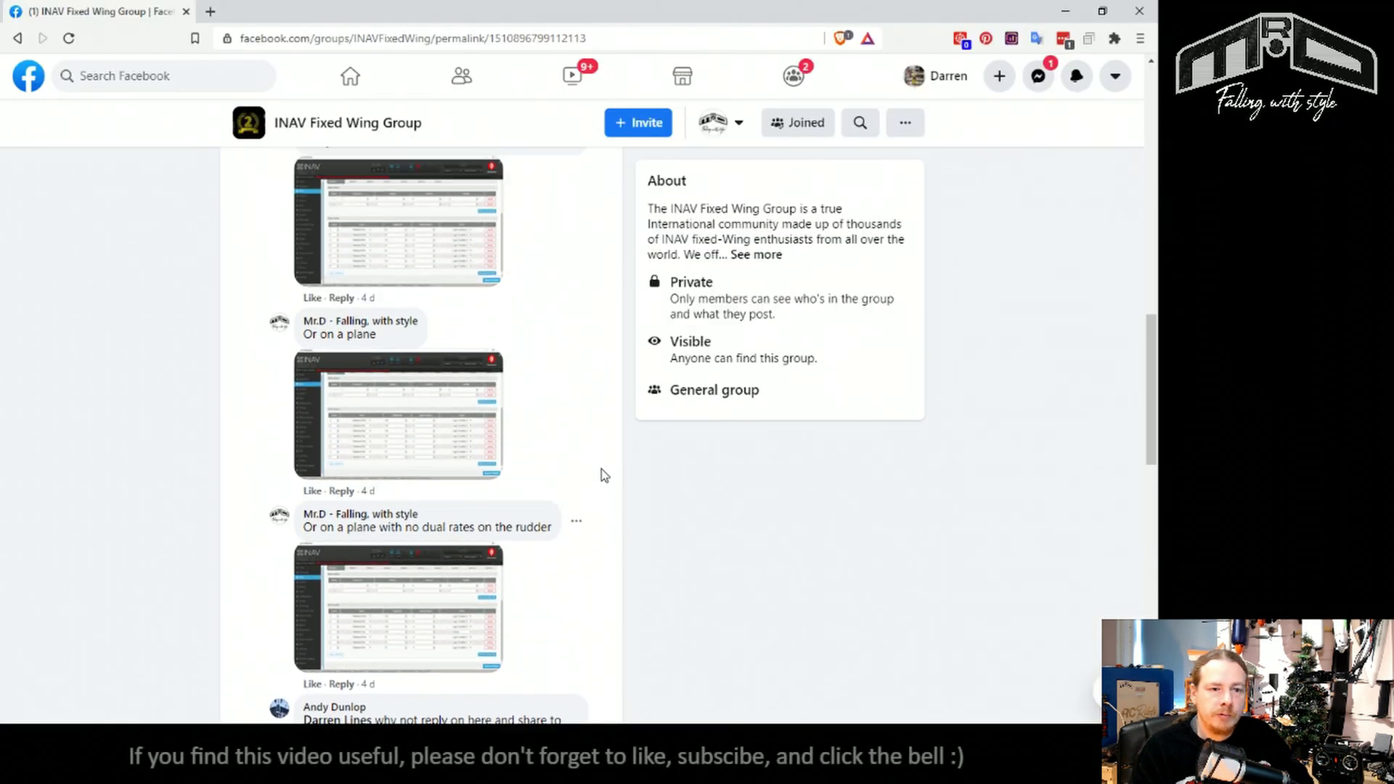
{"action": "scroll", "coordinate": [596, 474], "scroll_direction": "up", "scroll_amount": 1}
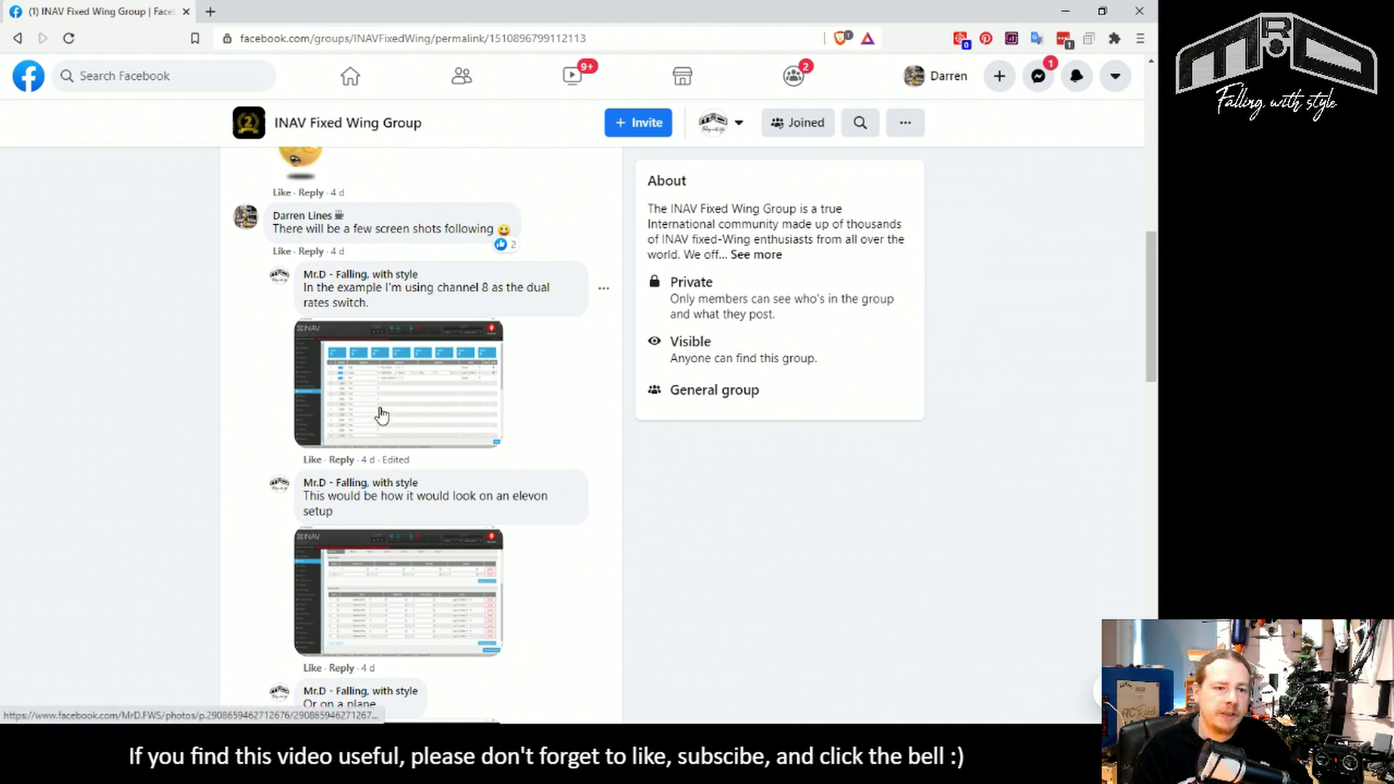
{"action": "scroll", "coordinate": [406, 324], "scroll_direction": "down", "scroll_amount": 1}
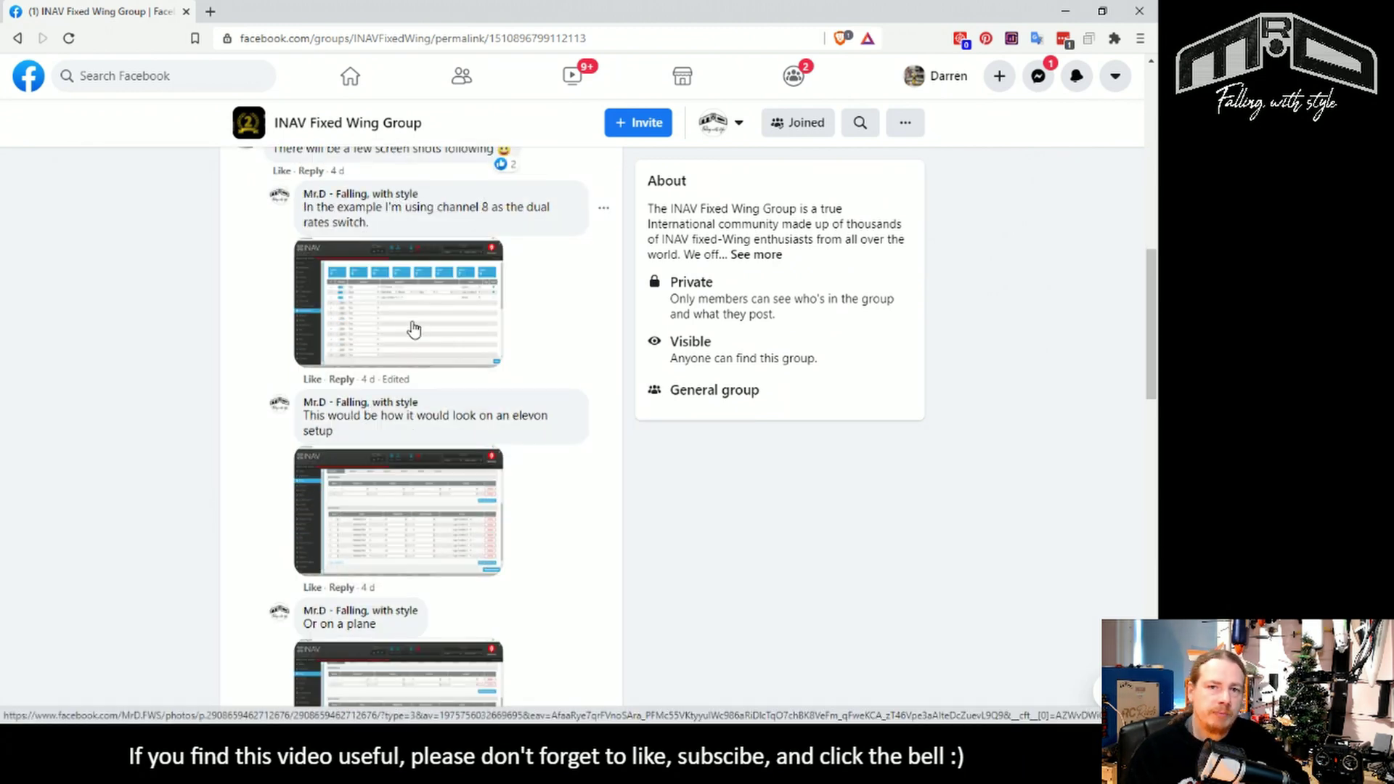
{"action": "left_click", "coordinate": [414, 330]}
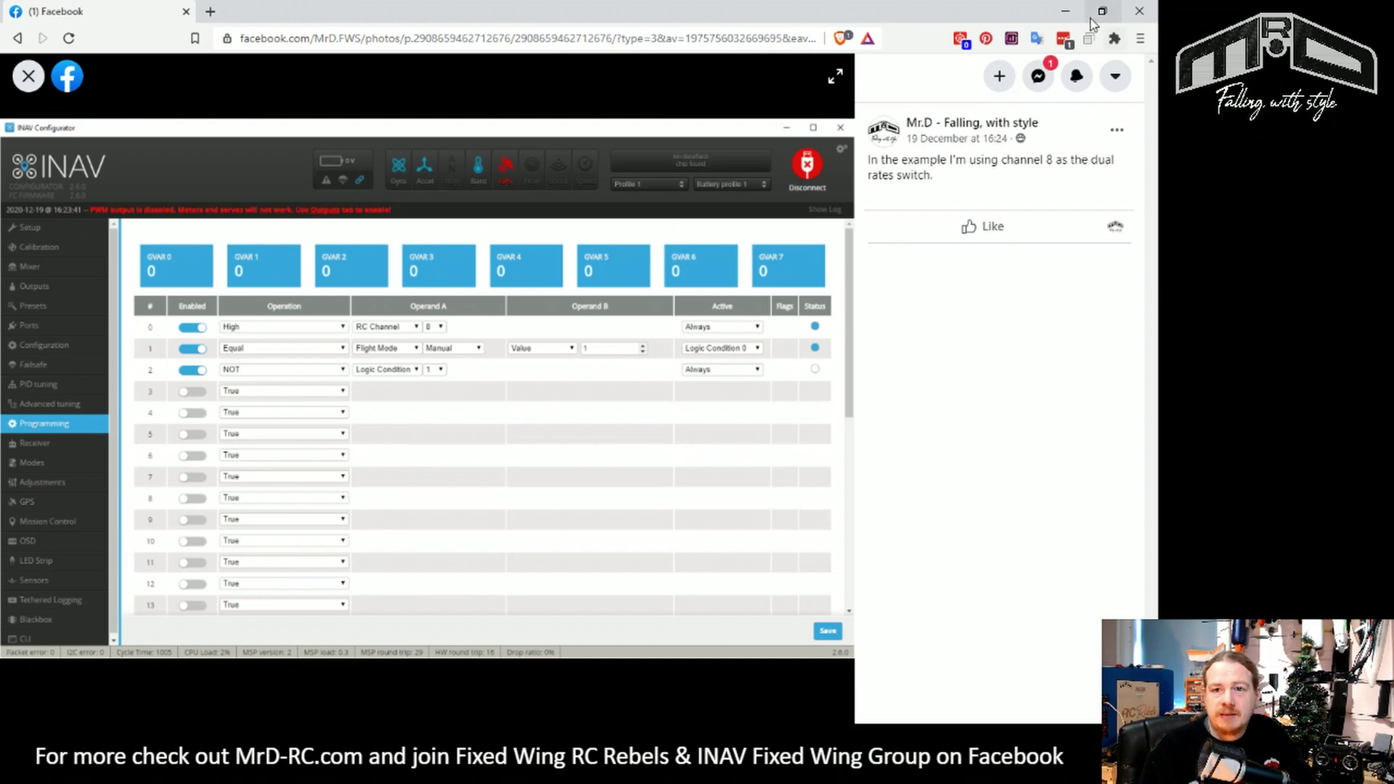
- Enable logic condition 0 as Greater Than with Operand A set to Flight ground speed [cm/s]
{"action": "left_click", "coordinate": [1065, 12]}
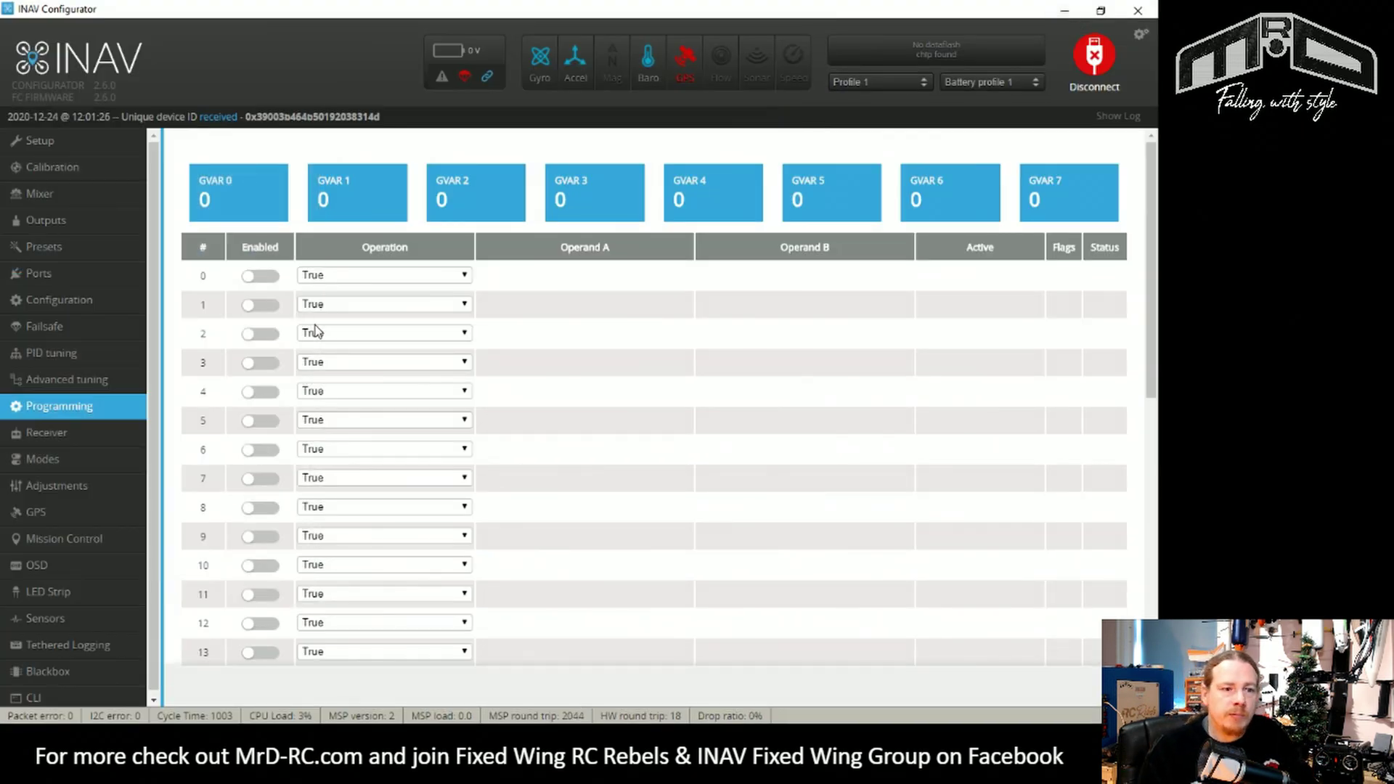
{"action": "left_click", "coordinate": [253, 277]}
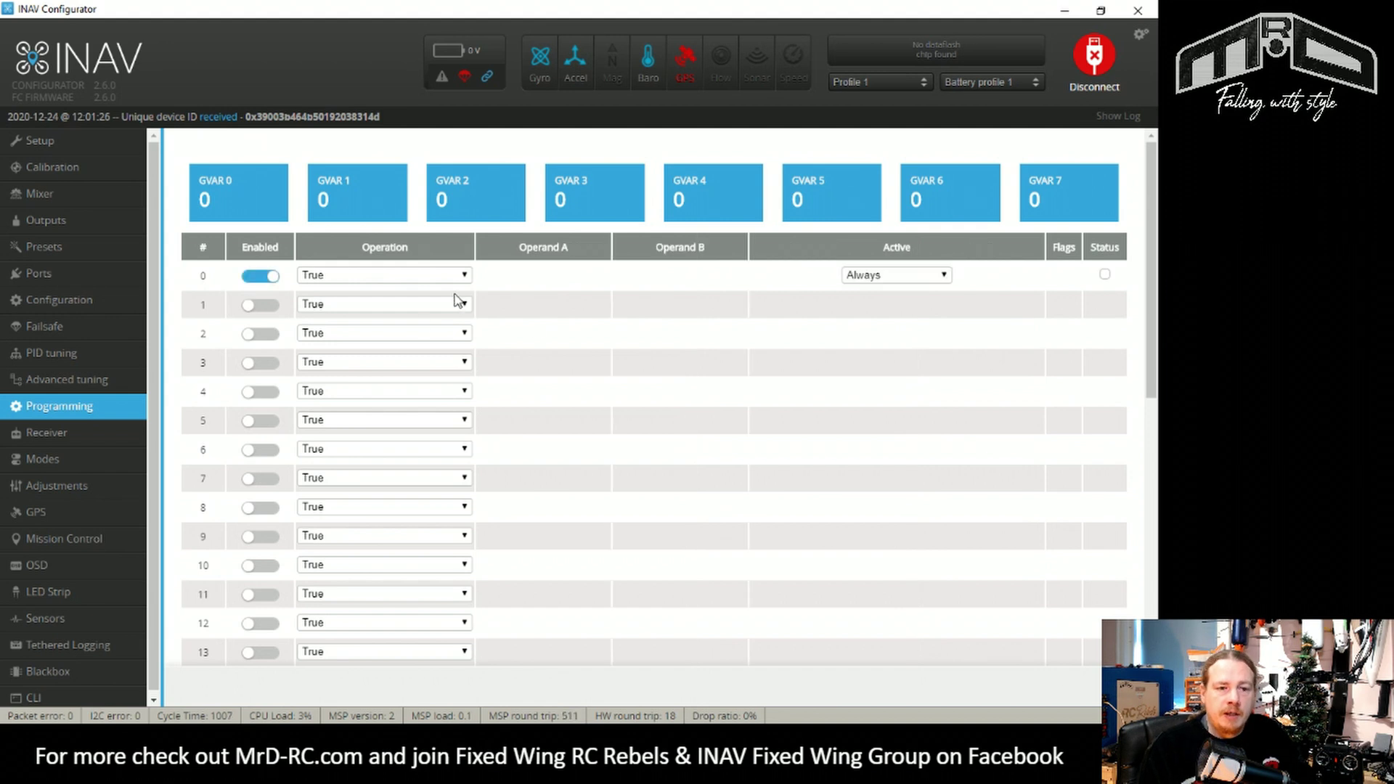
{"action": "left_click", "coordinate": [459, 276]}
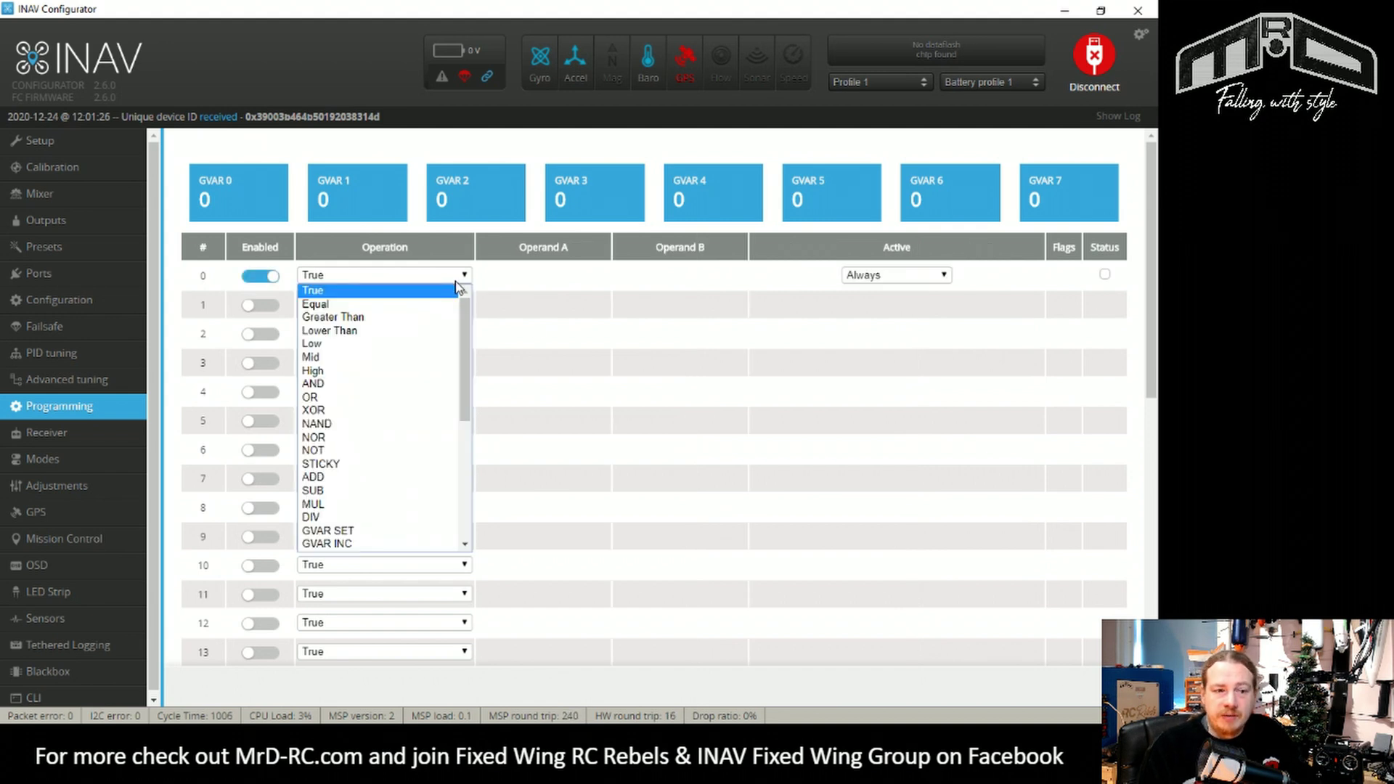
{"action": "left_click", "coordinate": [423, 319]}
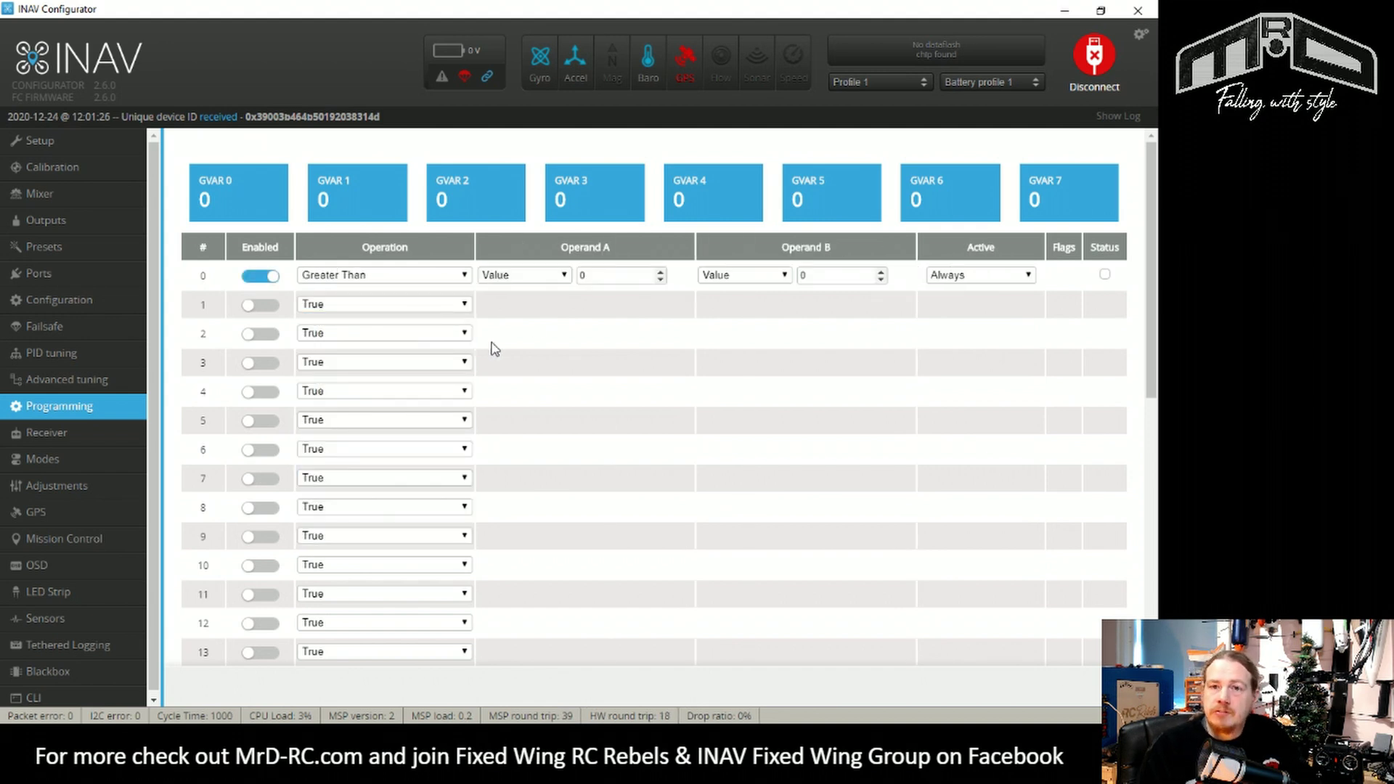
{"action": "left_click", "coordinate": [546, 276]}
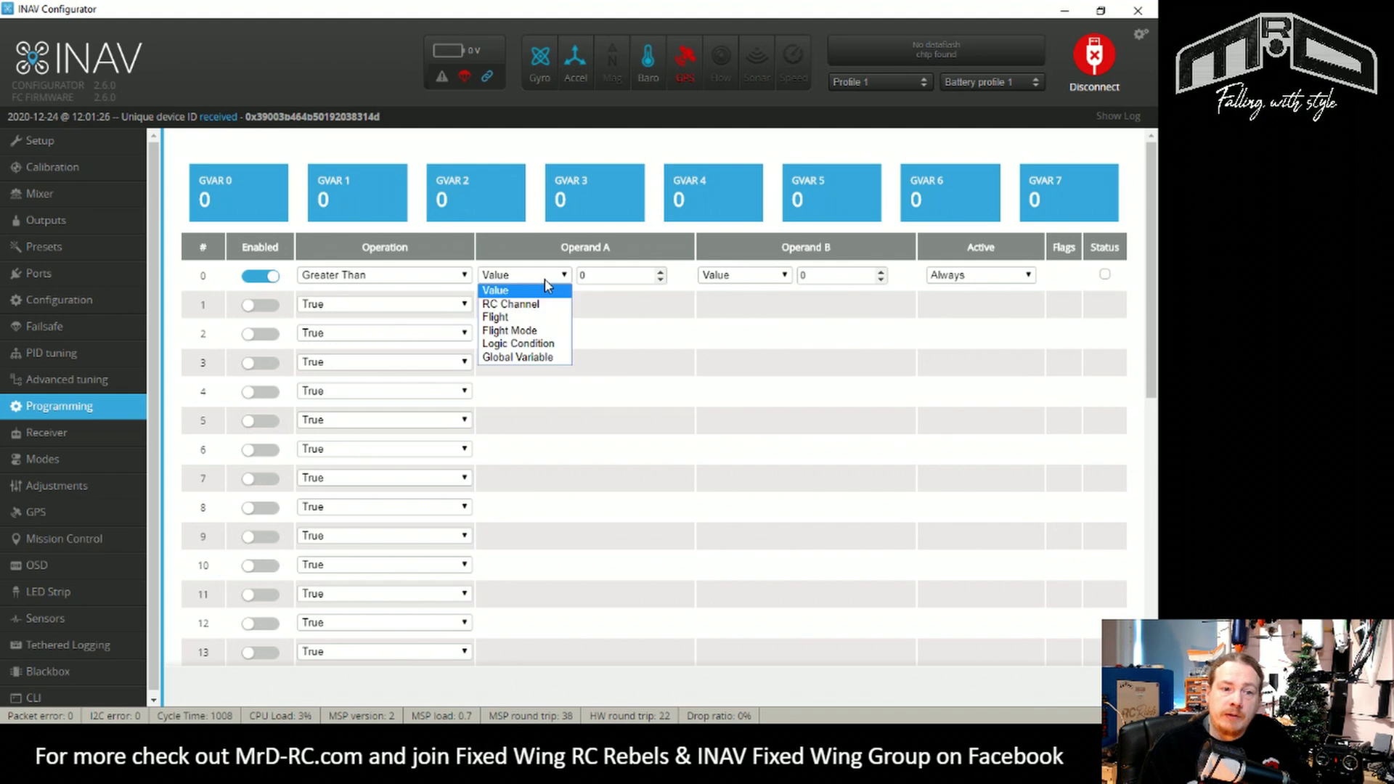
{"action": "left_click", "coordinate": [498, 318]}
{"action": "left_click", "coordinate": [582, 291]}
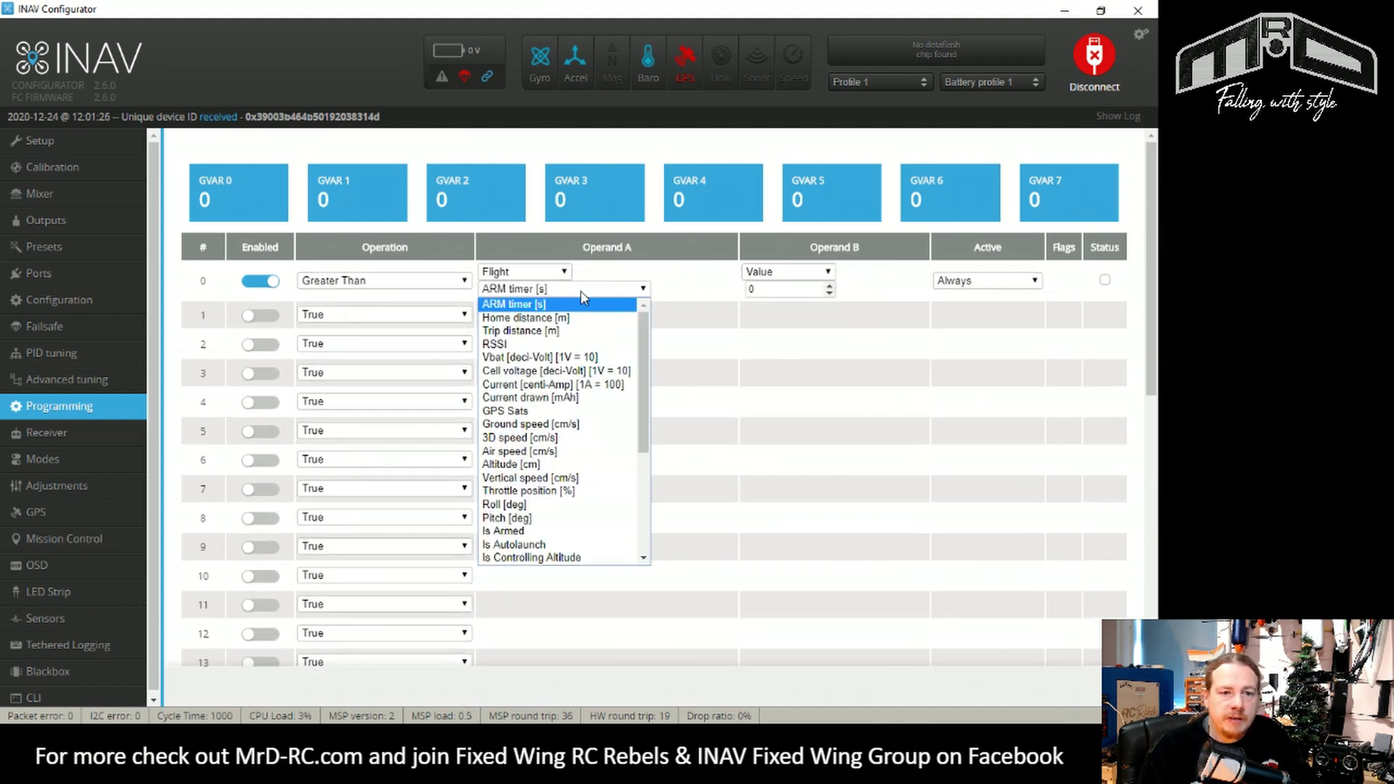
{"action": "left_click", "coordinate": [561, 427]}
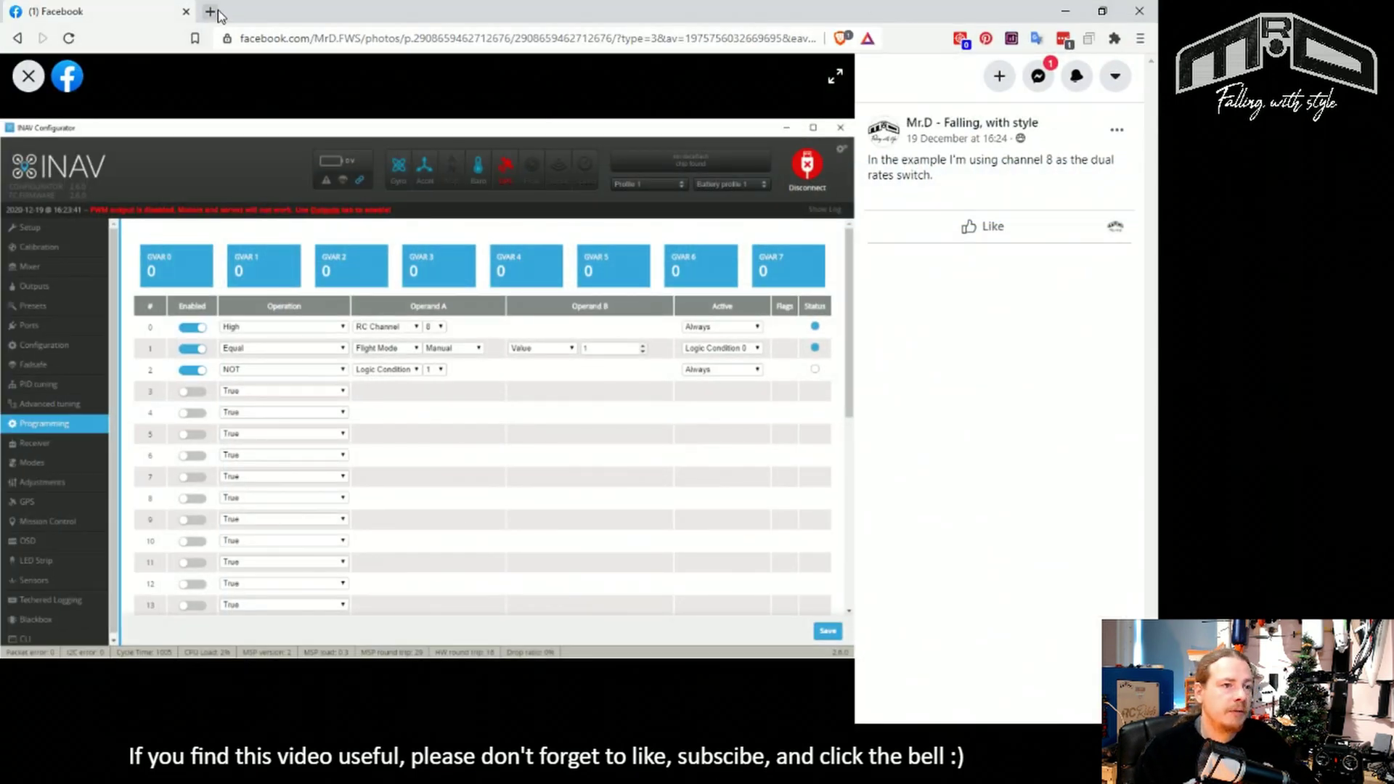
- Look up 70 mph in cm/s on calculateme and select the 3,129.28 cm/s result
{"action": "left_click", "coordinate": [210, 12]}
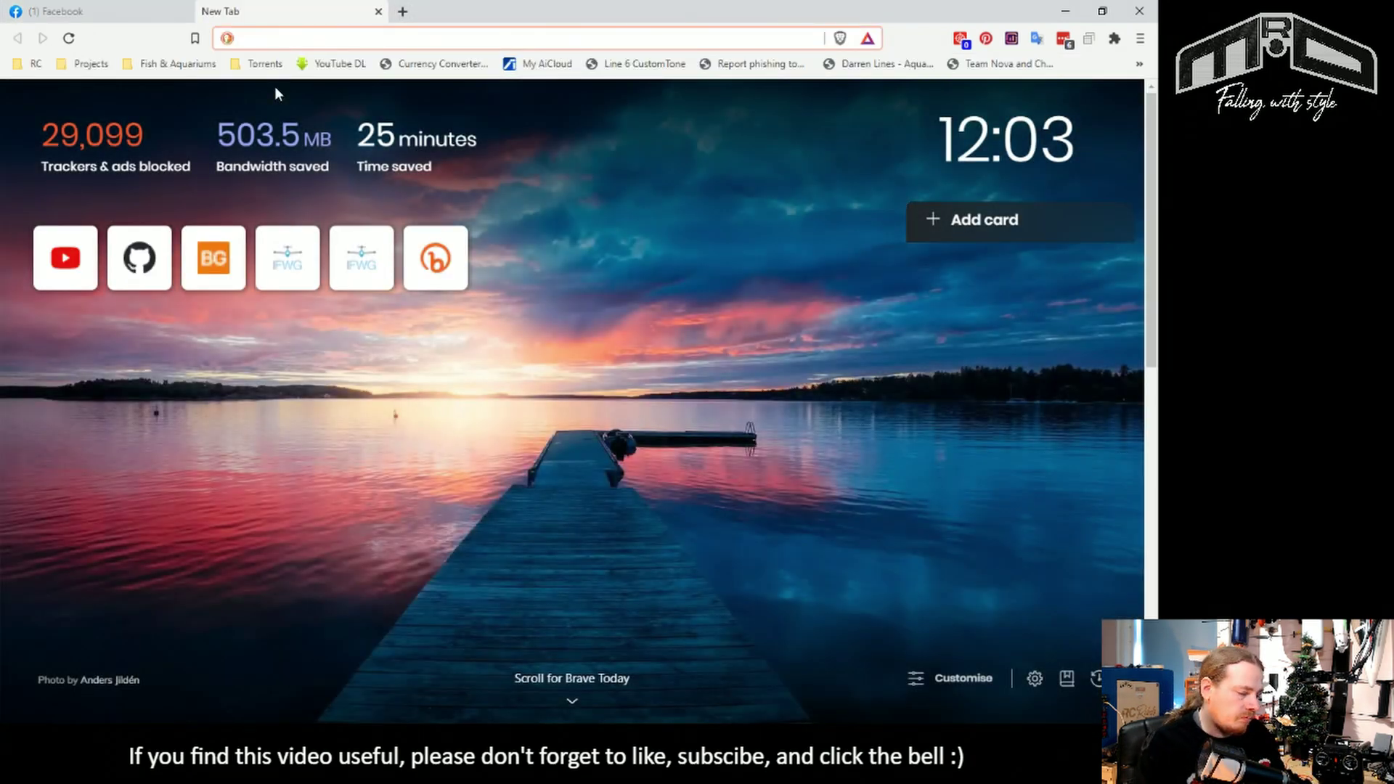
{"action": "type", "text": "70 mph ion"}
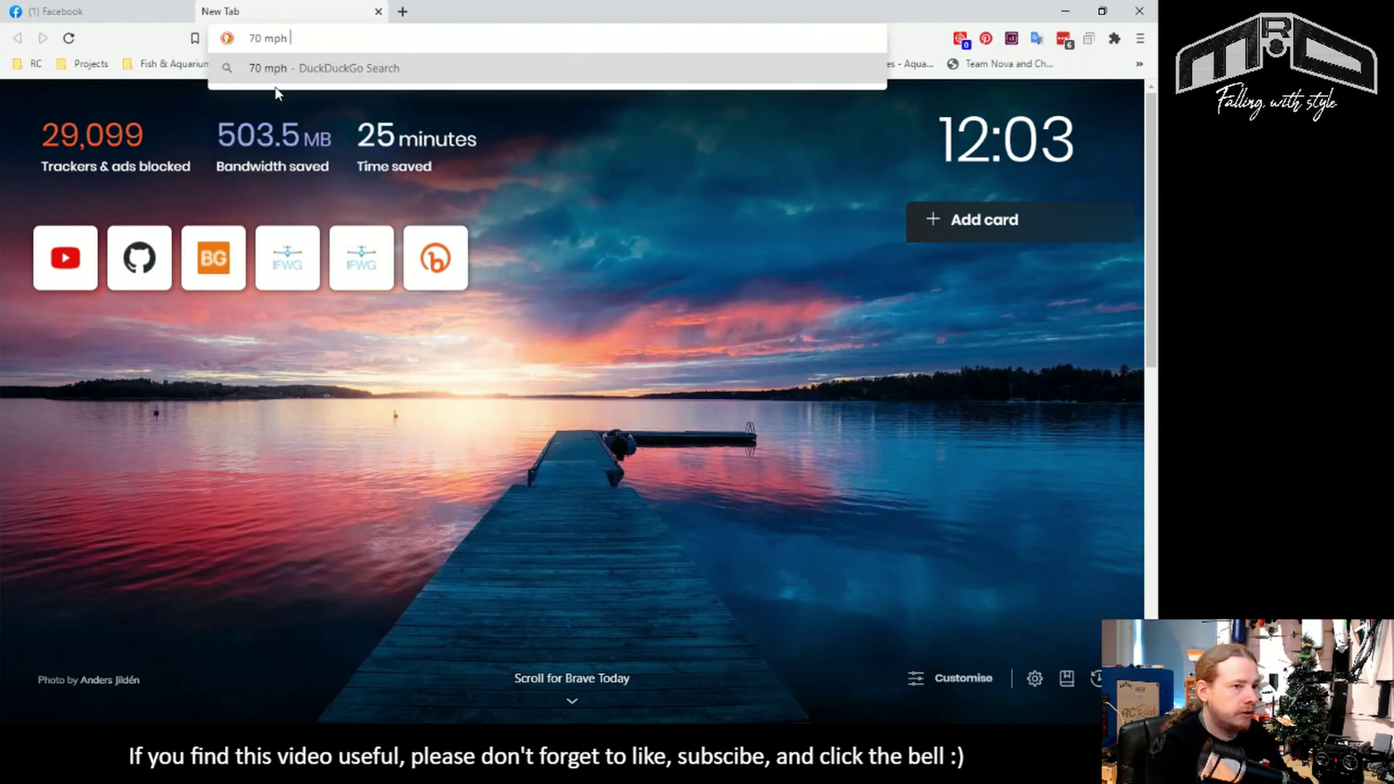
{"action": "key", "text": "BackSpace"}
{"action": "key", "text": "BackSpace"}
{"action": "key", "text": "BackSpace"}
{"action": "type", "text": "in cm/"}
{"action": "type", "text": "s"}
{"action": "key", "text": "Return"}
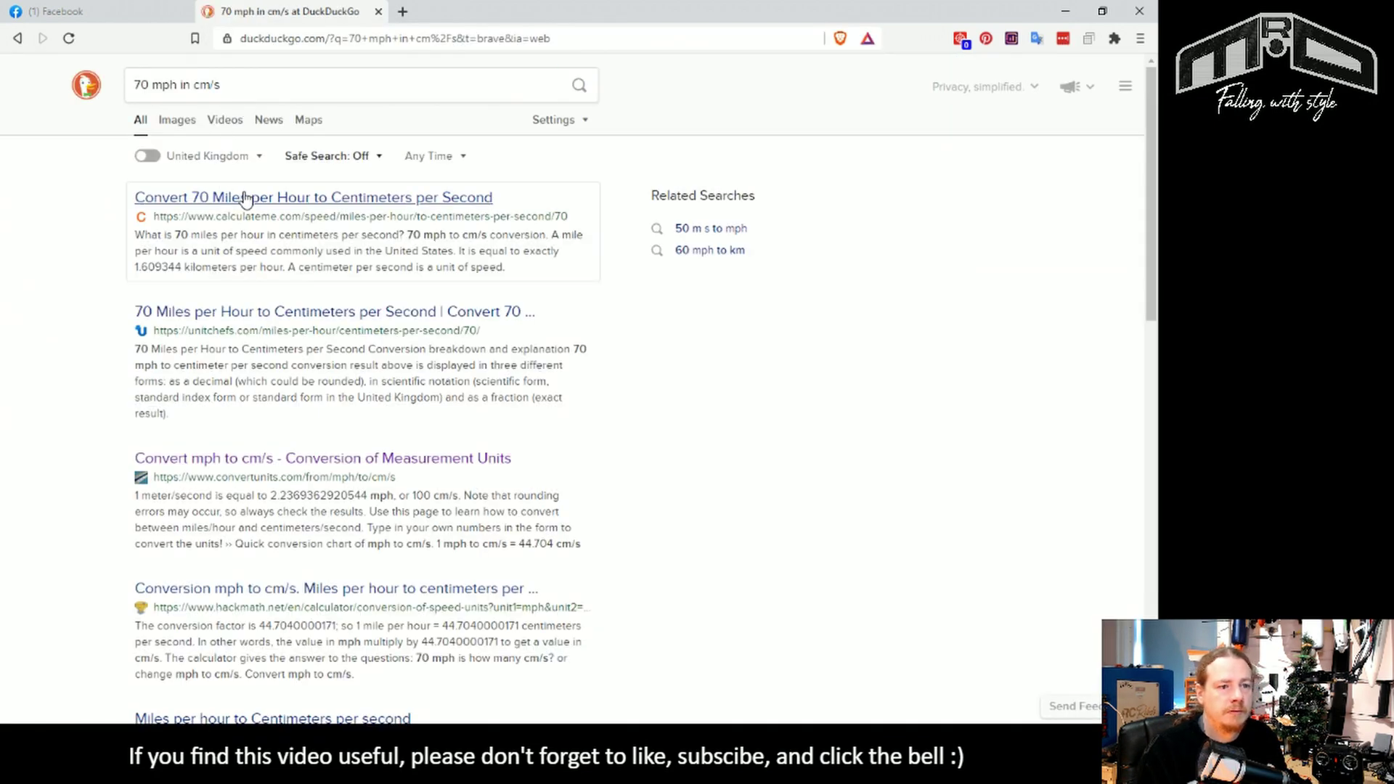
{"action": "left_click", "coordinate": [249, 198]}
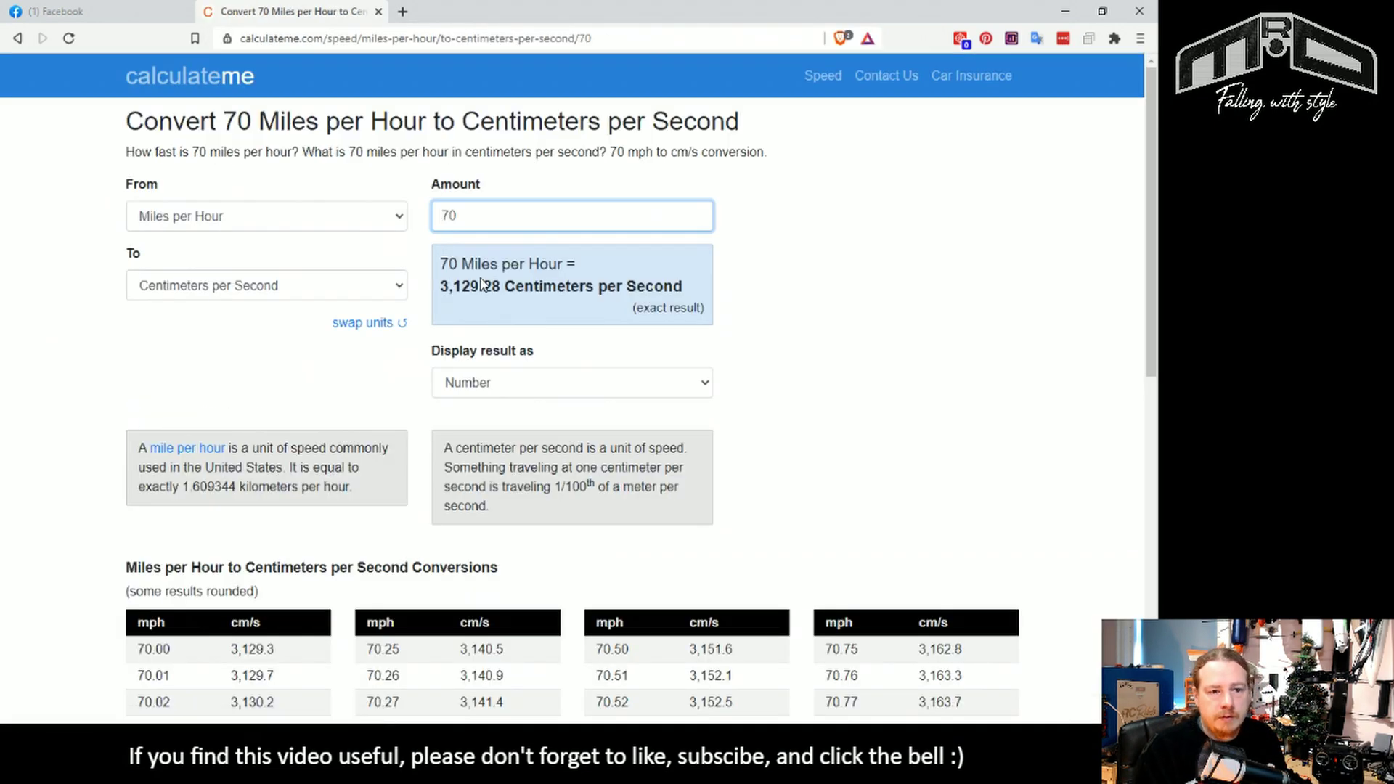
{"action": "left_click_drag", "start_coordinate": [441, 288], "coordinate": [502, 289]}
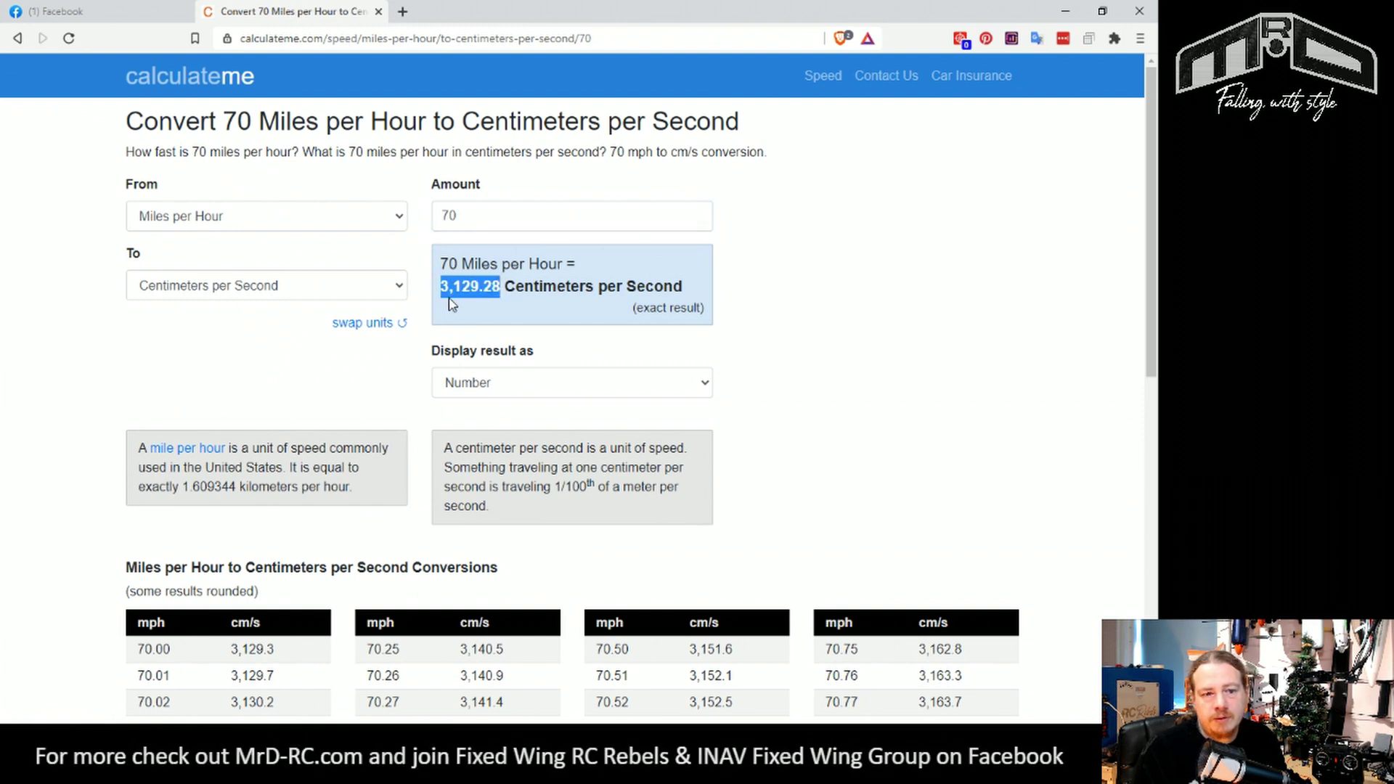
{"action": "left_click", "coordinate": [140, 16]}
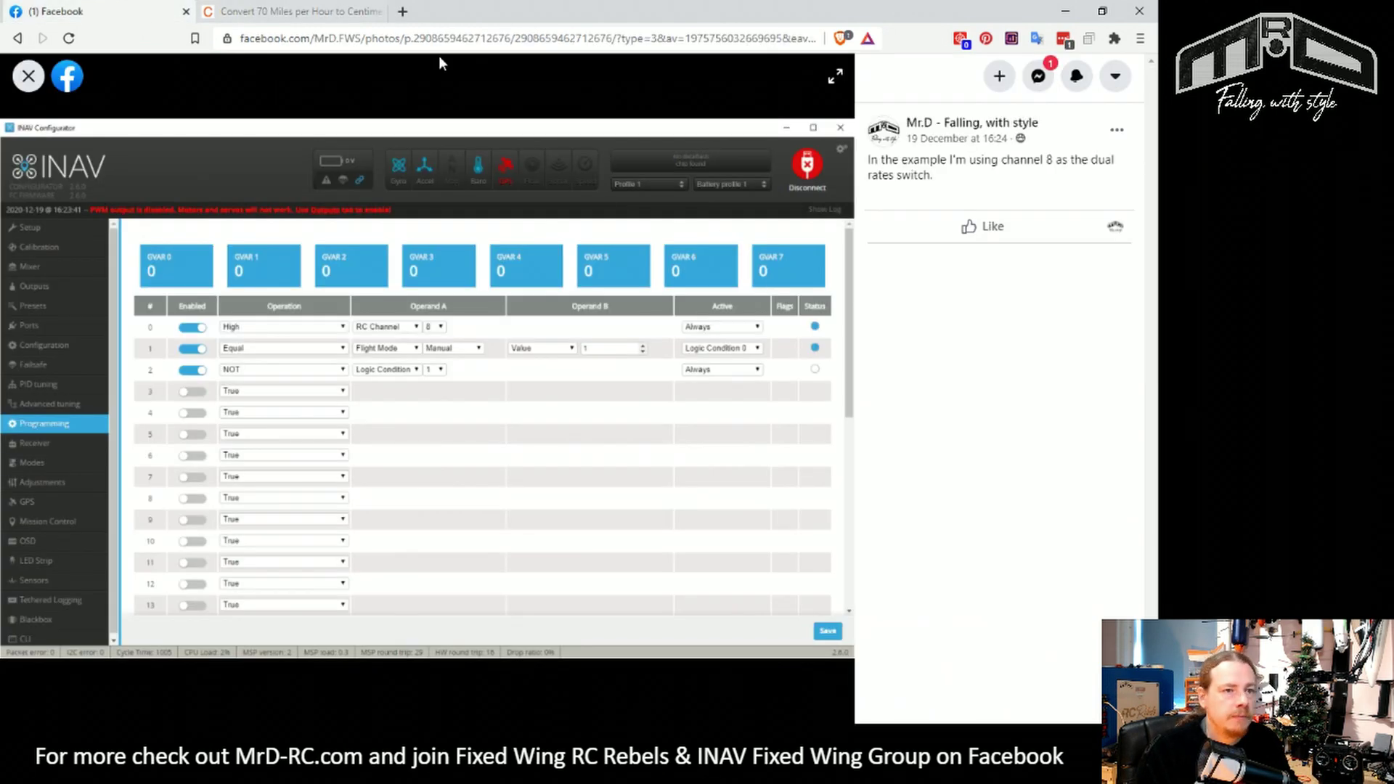
- Give condition 0's Operand B the value 3130 and enable logic condition 1
{"action": "left_click", "coordinate": [1064, 11]}
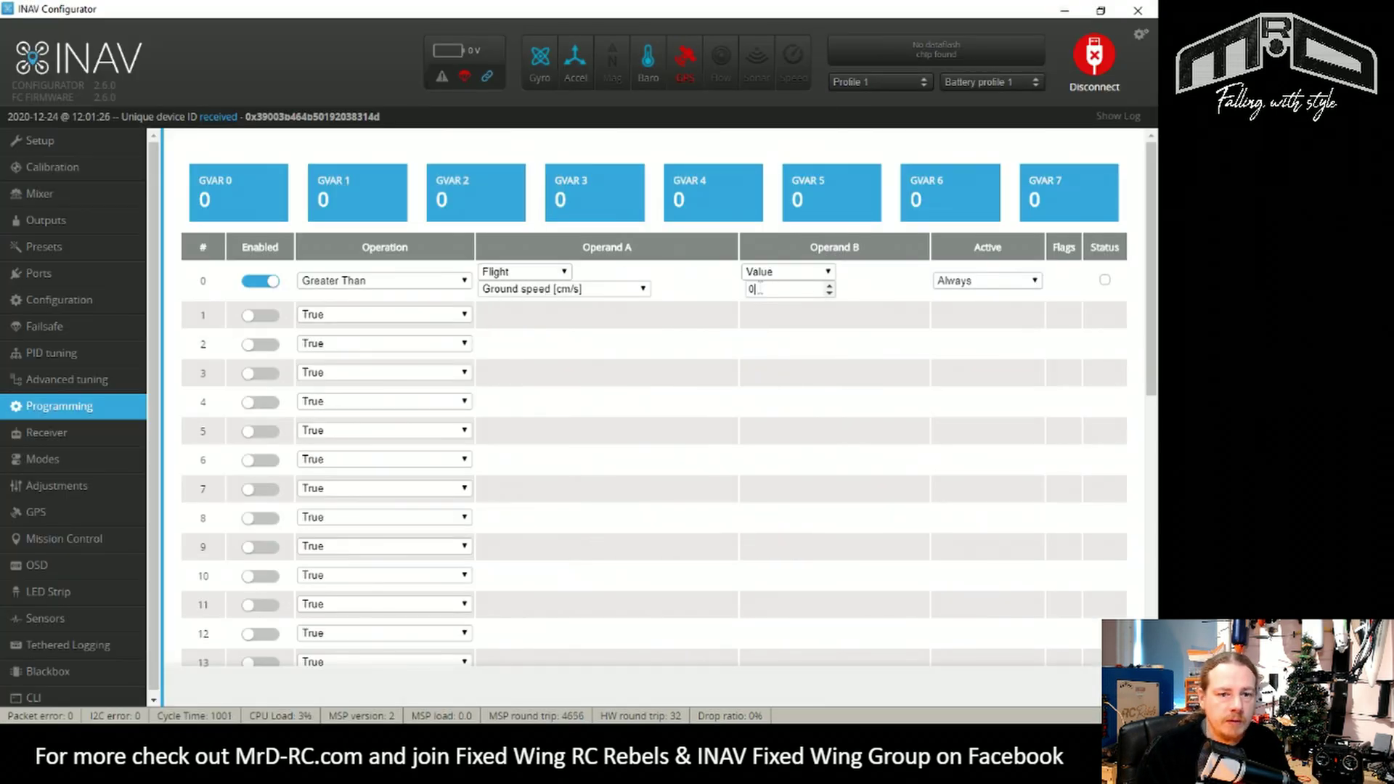
{"action": "type", "text": "3130"}
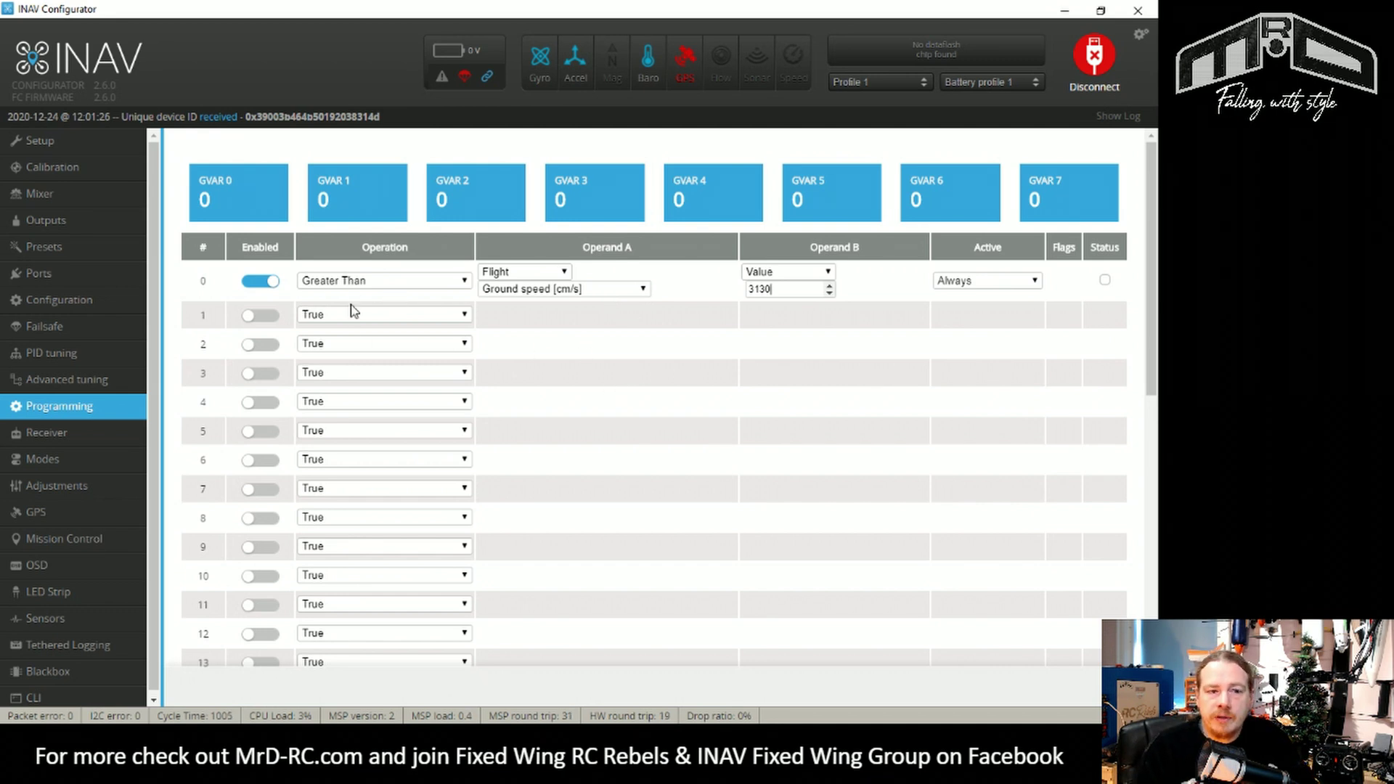
{"action": "left_click", "coordinate": [267, 318]}
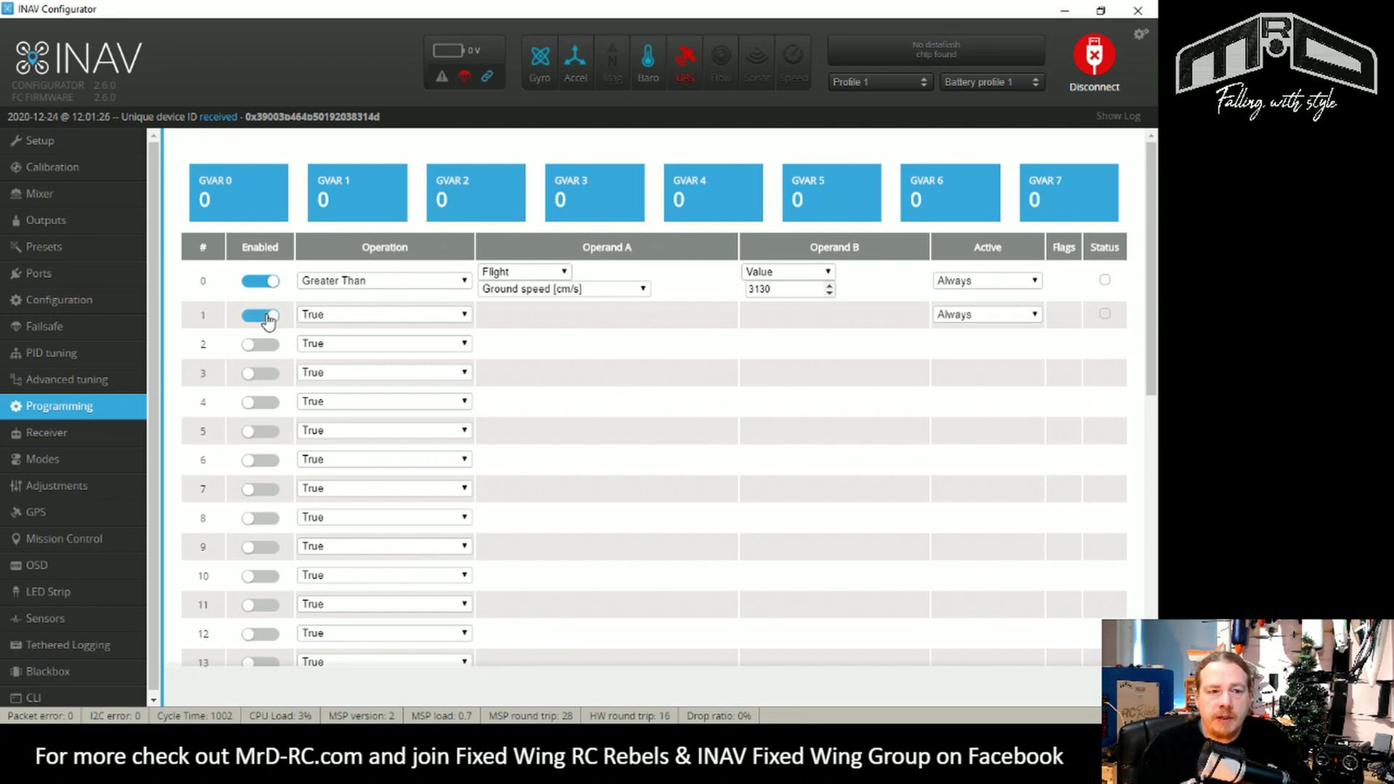
- Make logic condition 1 a NOT operation whose Operand A is Logic Condition 0
{"action": "left_click", "coordinate": [323, 314]}
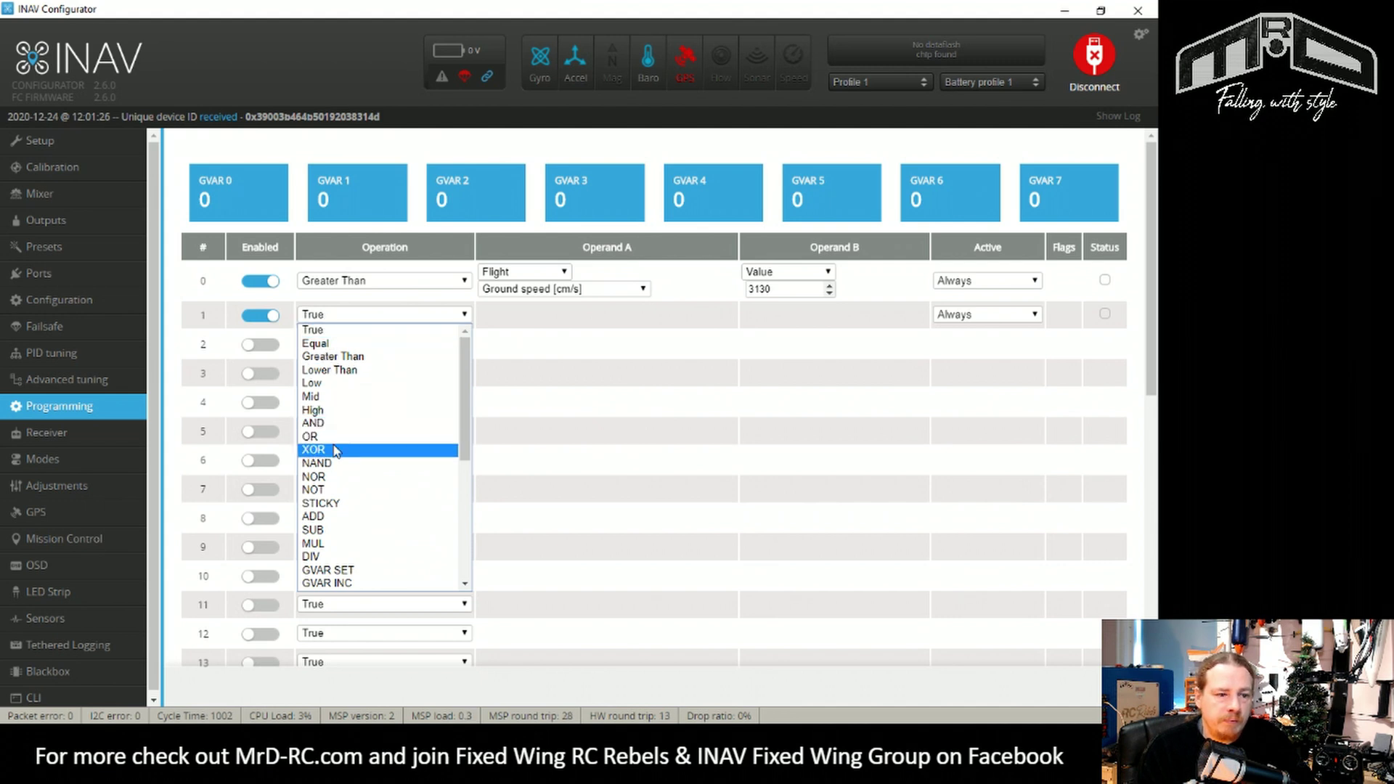
{"action": "left_click", "coordinate": [335, 490]}
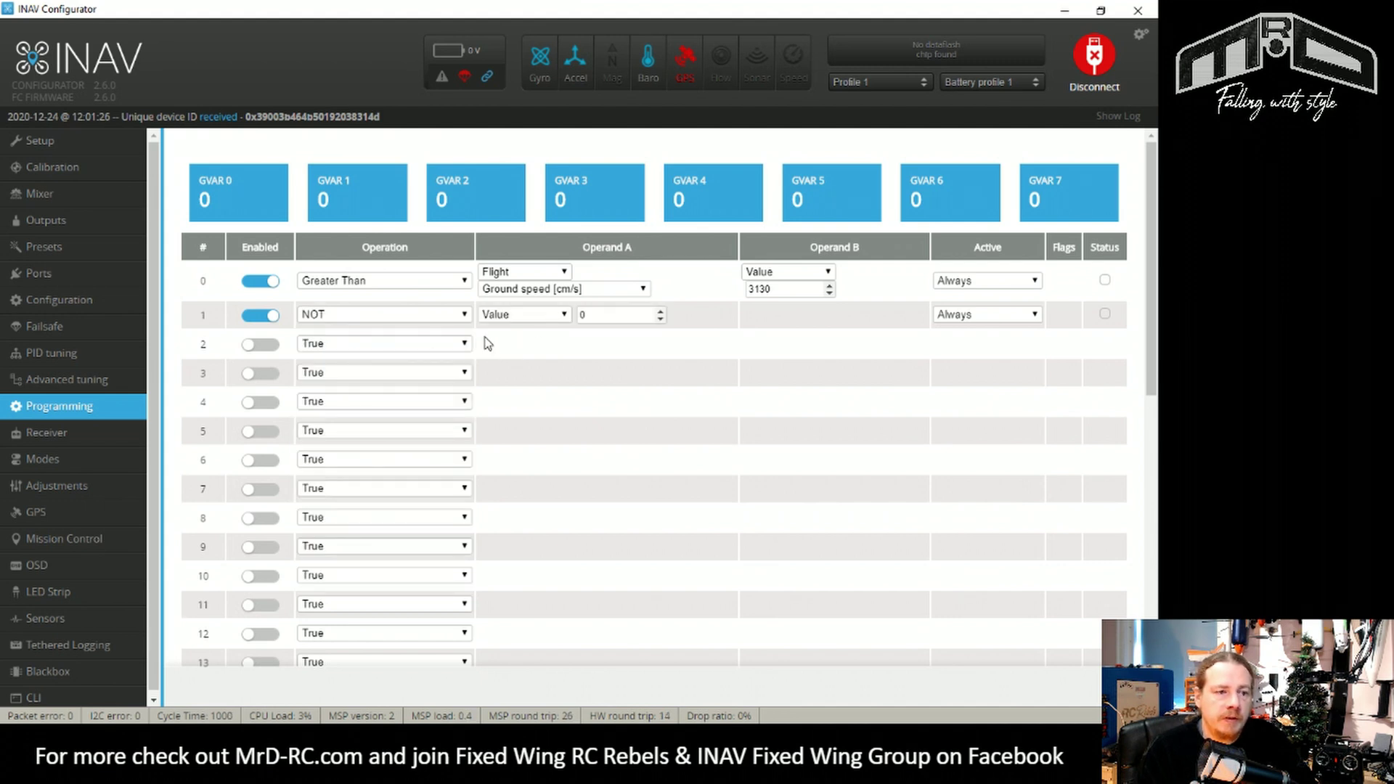
{"action": "left_click", "coordinate": [517, 314]}
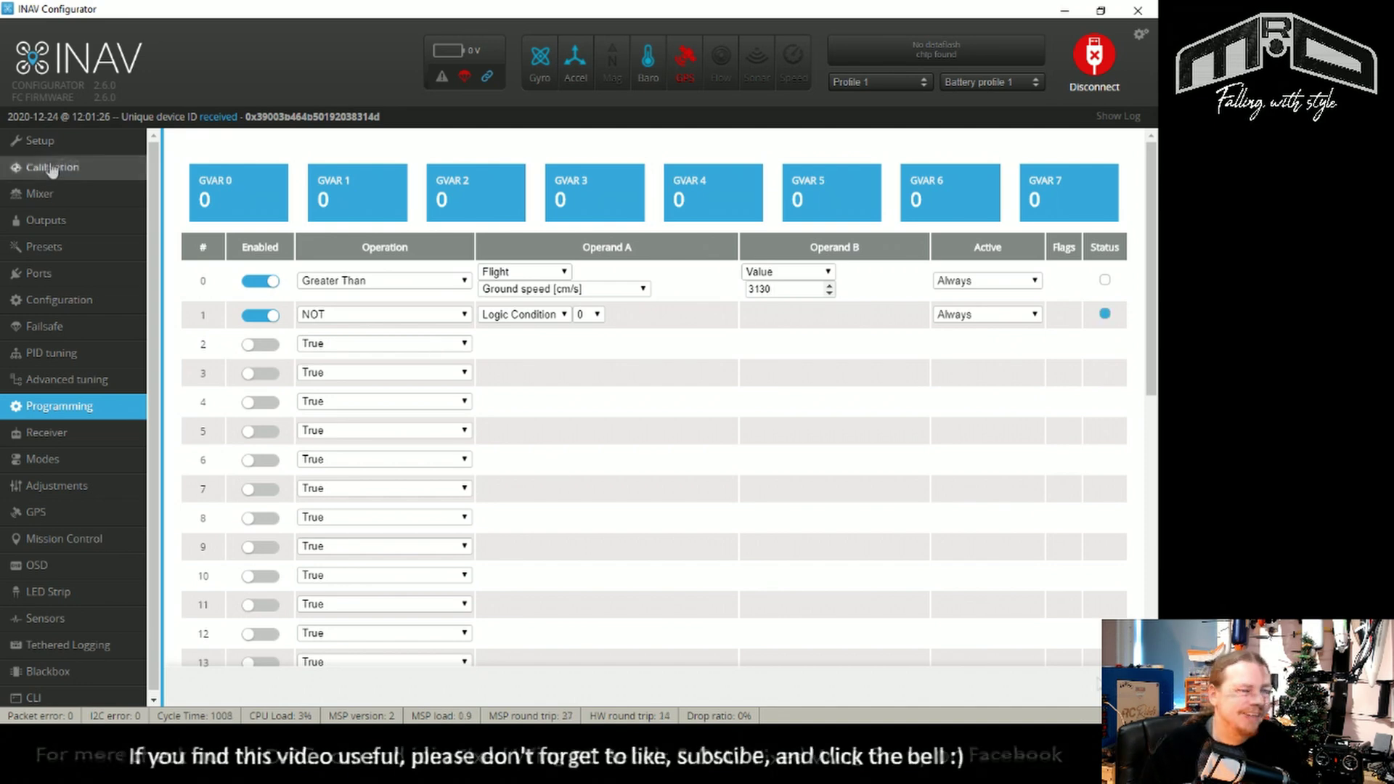
- Show the Mixer page scrolled down to its four-rule servo mixer table
{"action": "left_click", "coordinate": [77, 192]}
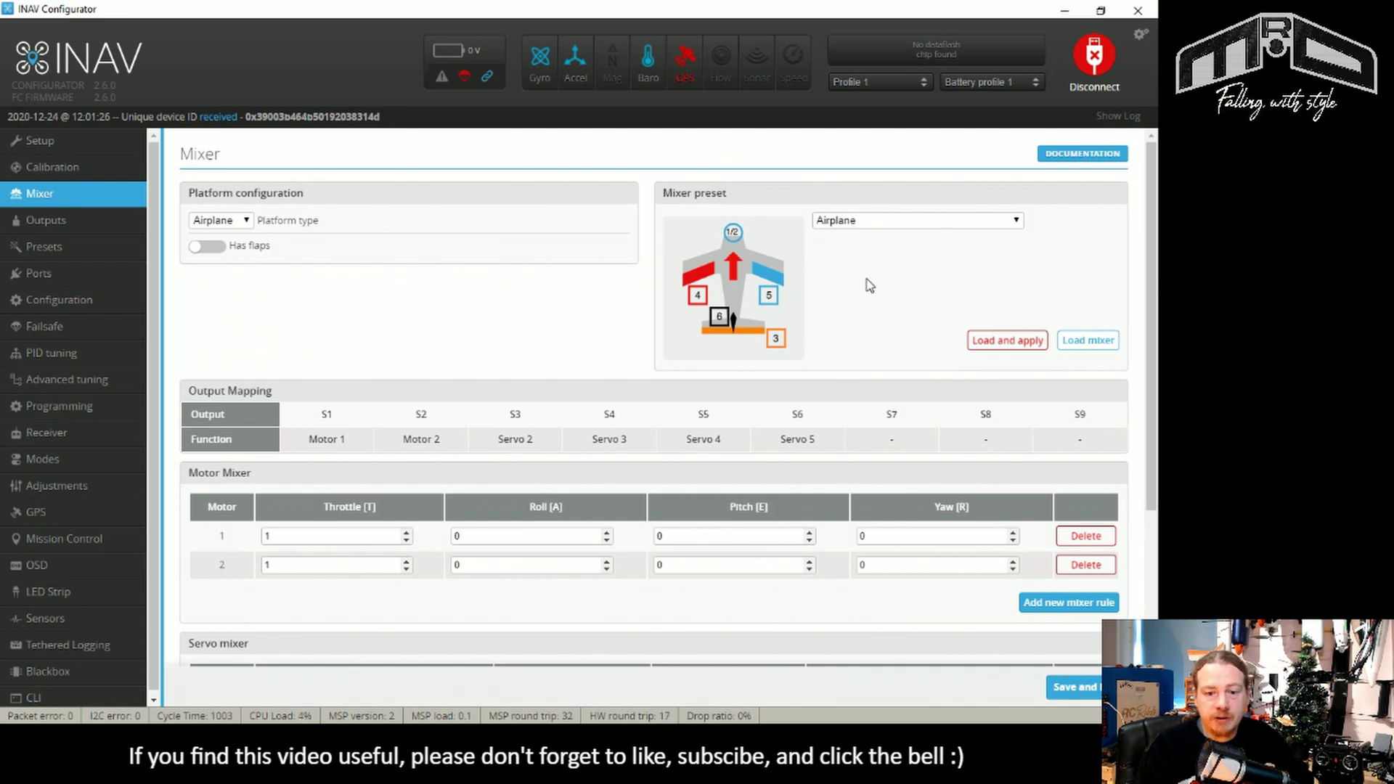
{"action": "scroll", "coordinate": [781, 285], "scroll_direction": "down", "scroll_amount": 3}
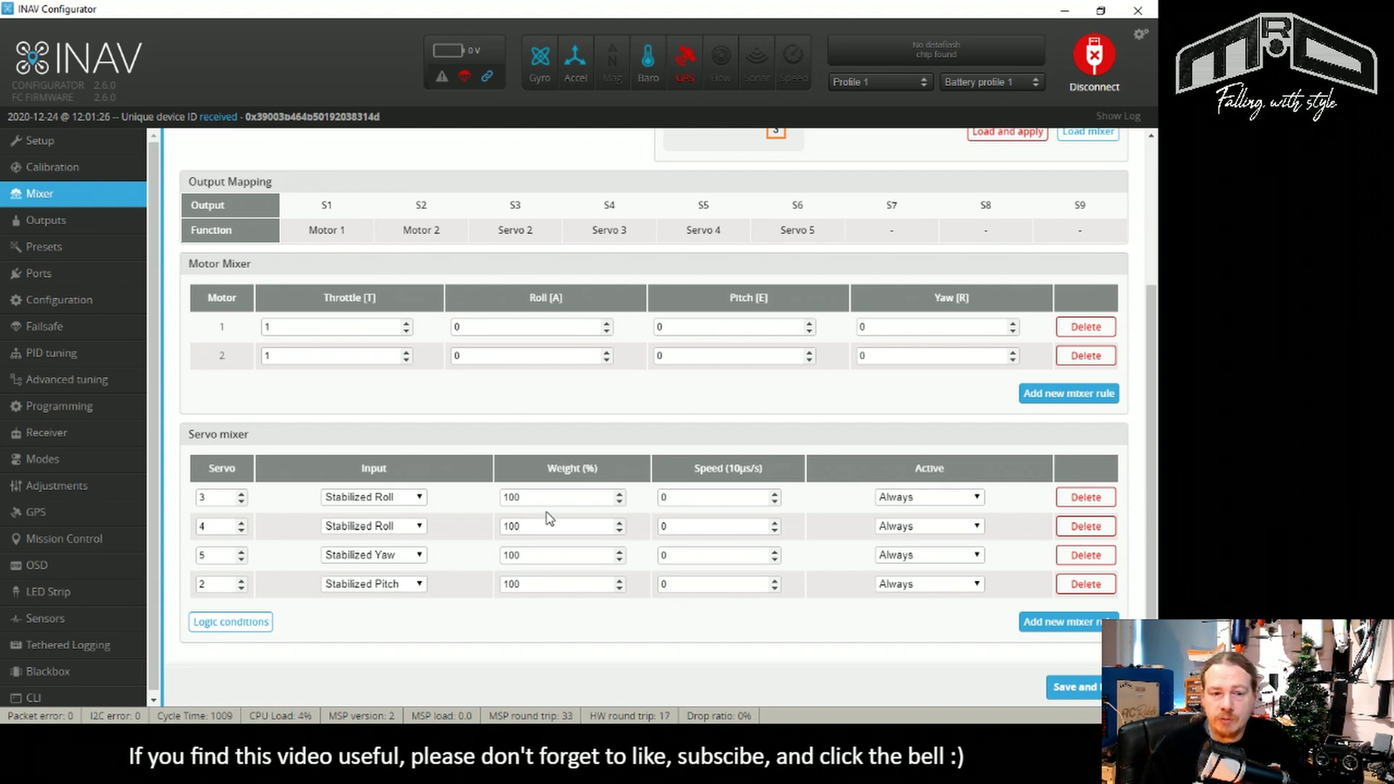
- Set servo 3, 4 and 2 rules' Active to Logic Condition 1, leaving servo 5's yaw on Always
{"action": "left_click", "coordinate": [954, 501]}
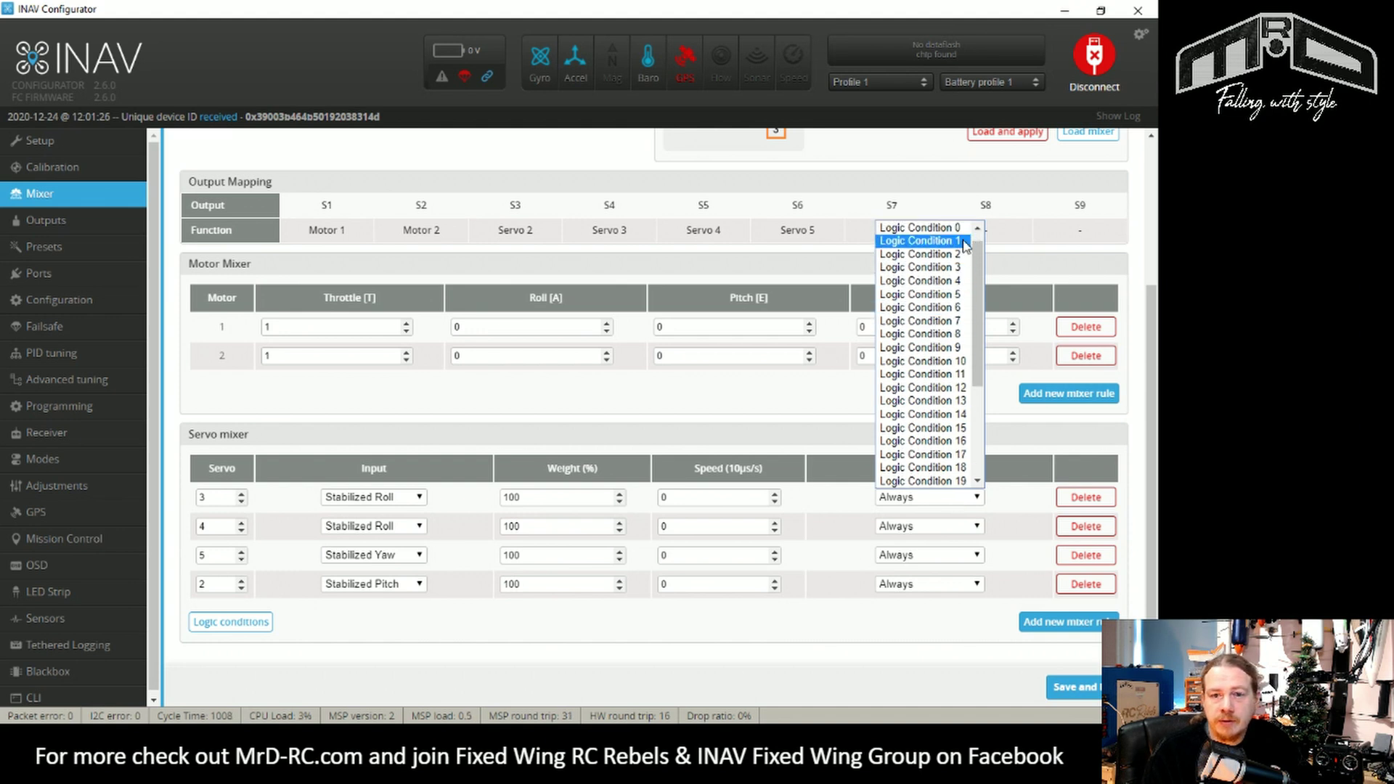
{"action": "left_click", "coordinate": [937, 252]}
{"action": "left_click", "coordinate": [962, 529]}
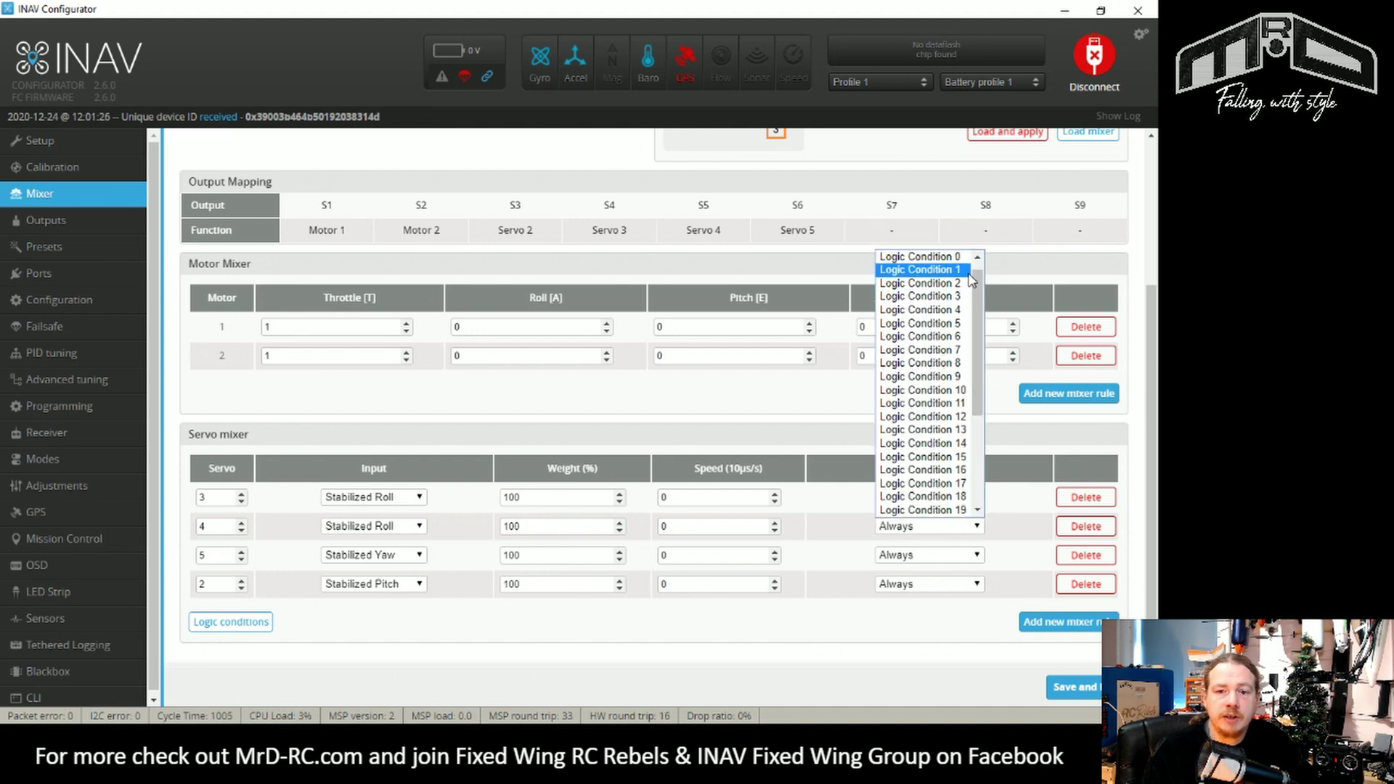
{"action": "left_click", "coordinate": [969, 280]}
{"action": "left_click", "coordinate": [958, 559]}
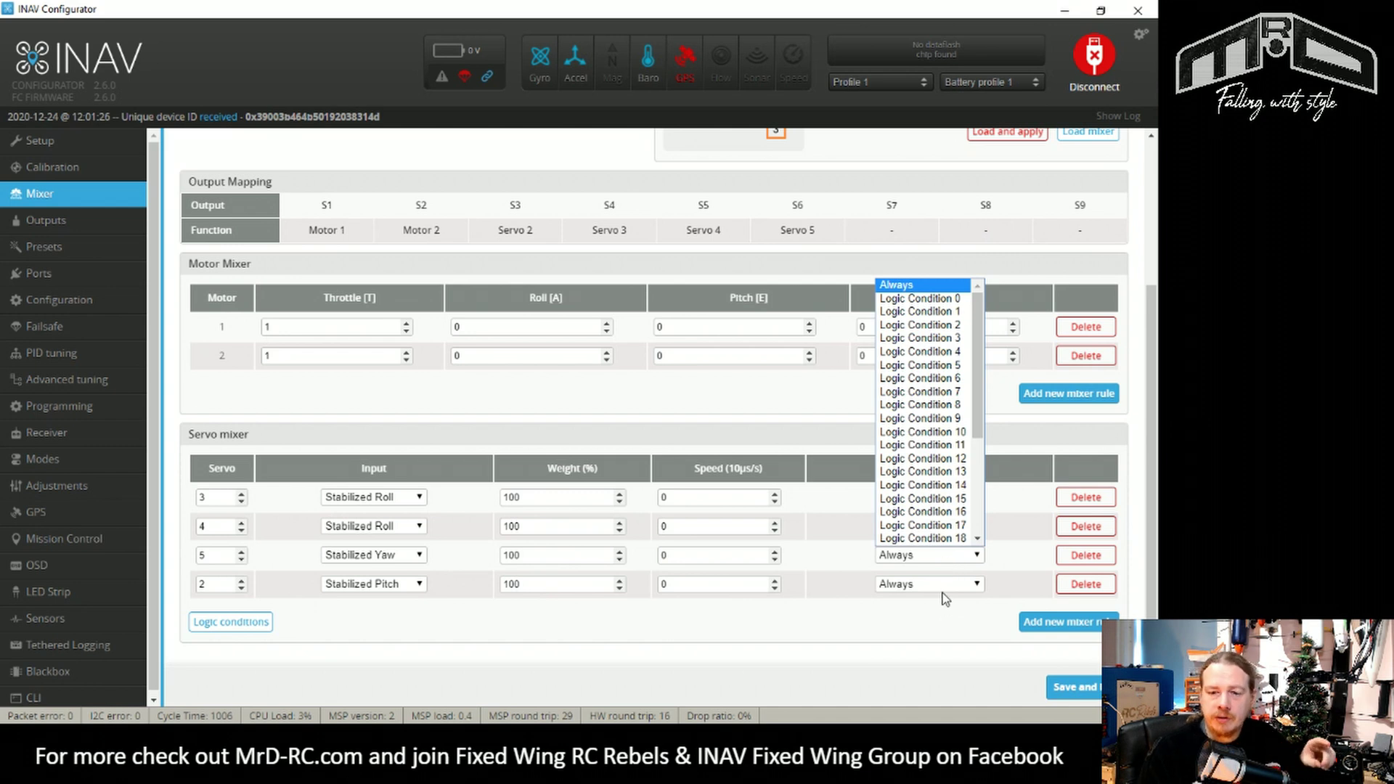
{"action": "left_click", "coordinate": [940, 587]}
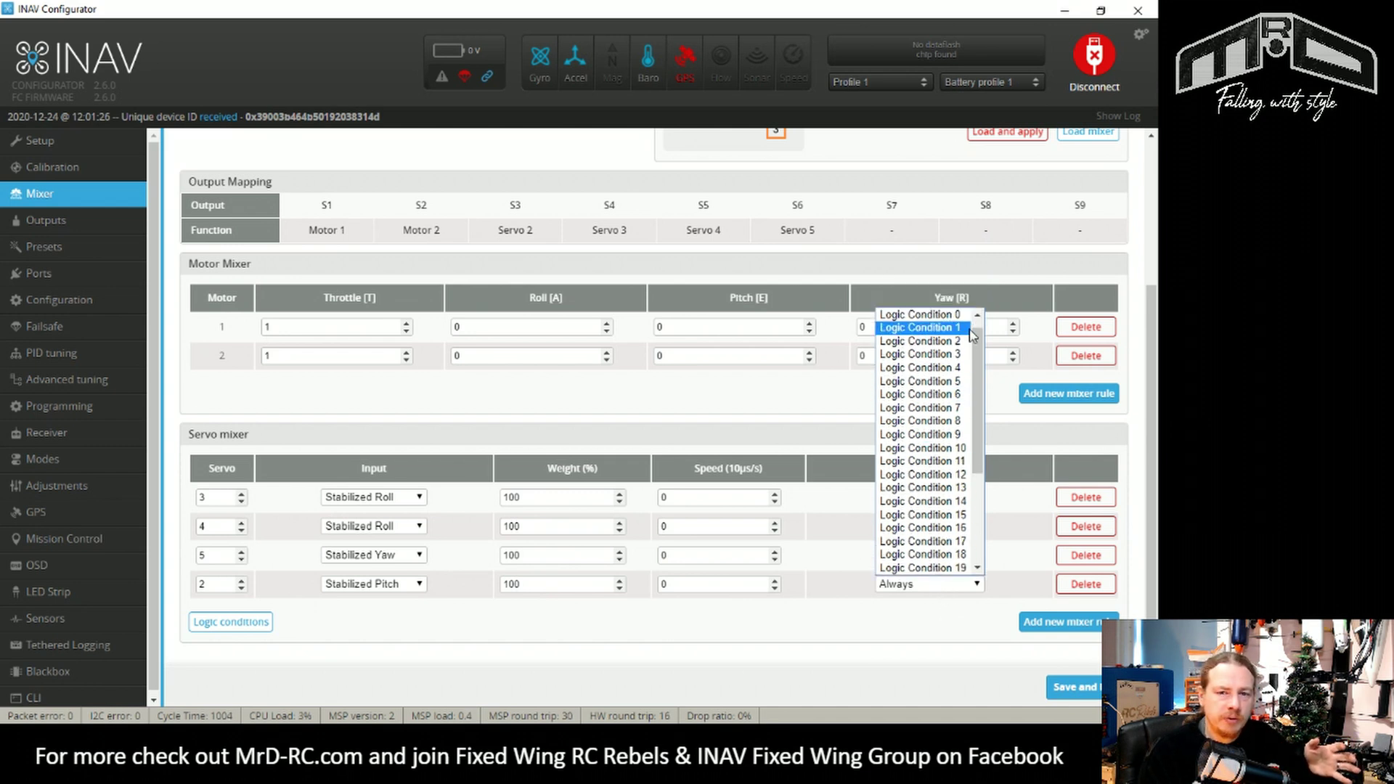
{"action": "left_click", "coordinate": [962, 338]}
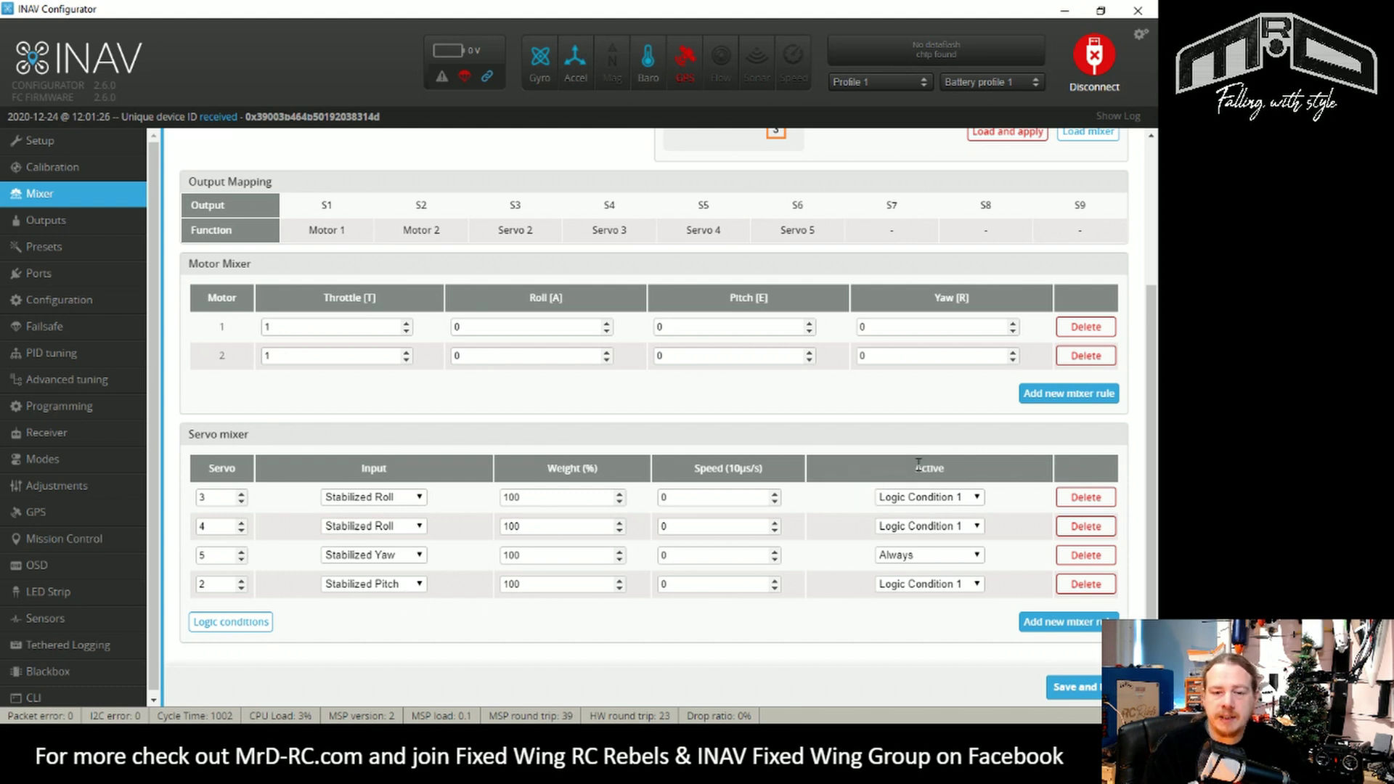
- Add three new servo mixer rules and set the seventh rule's input to Stabilized Pitch
{"action": "left_click", "coordinate": [1087, 631]}
{"action": "left_click", "coordinate": [1078, 650]}
{"action": "scroll", "coordinate": [1060, 624], "scroll_direction": "down", "scroll_amount": 1}
{"action": "left_click", "coordinate": [1048, 651]}
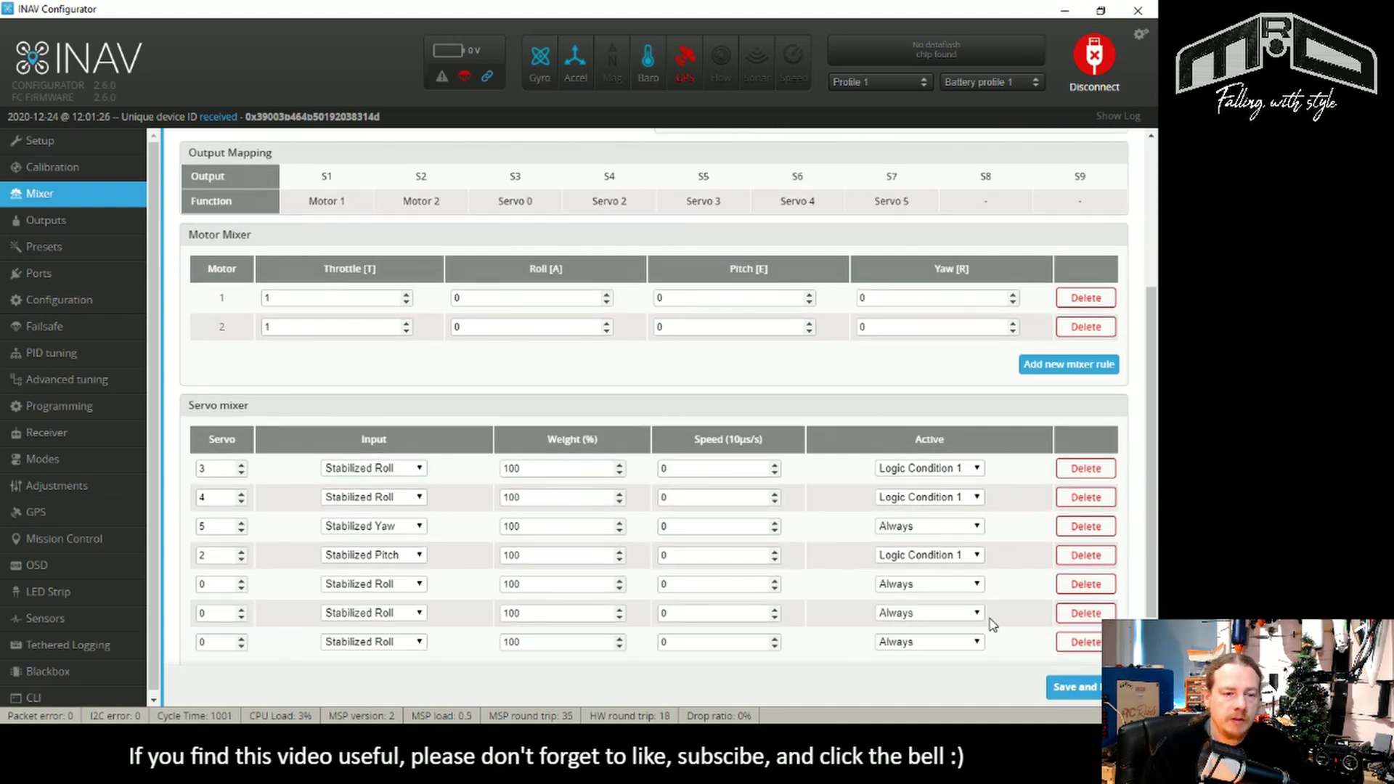
{"action": "scroll", "coordinate": [497, 468], "scroll_direction": "down", "scroll_amount": 2}
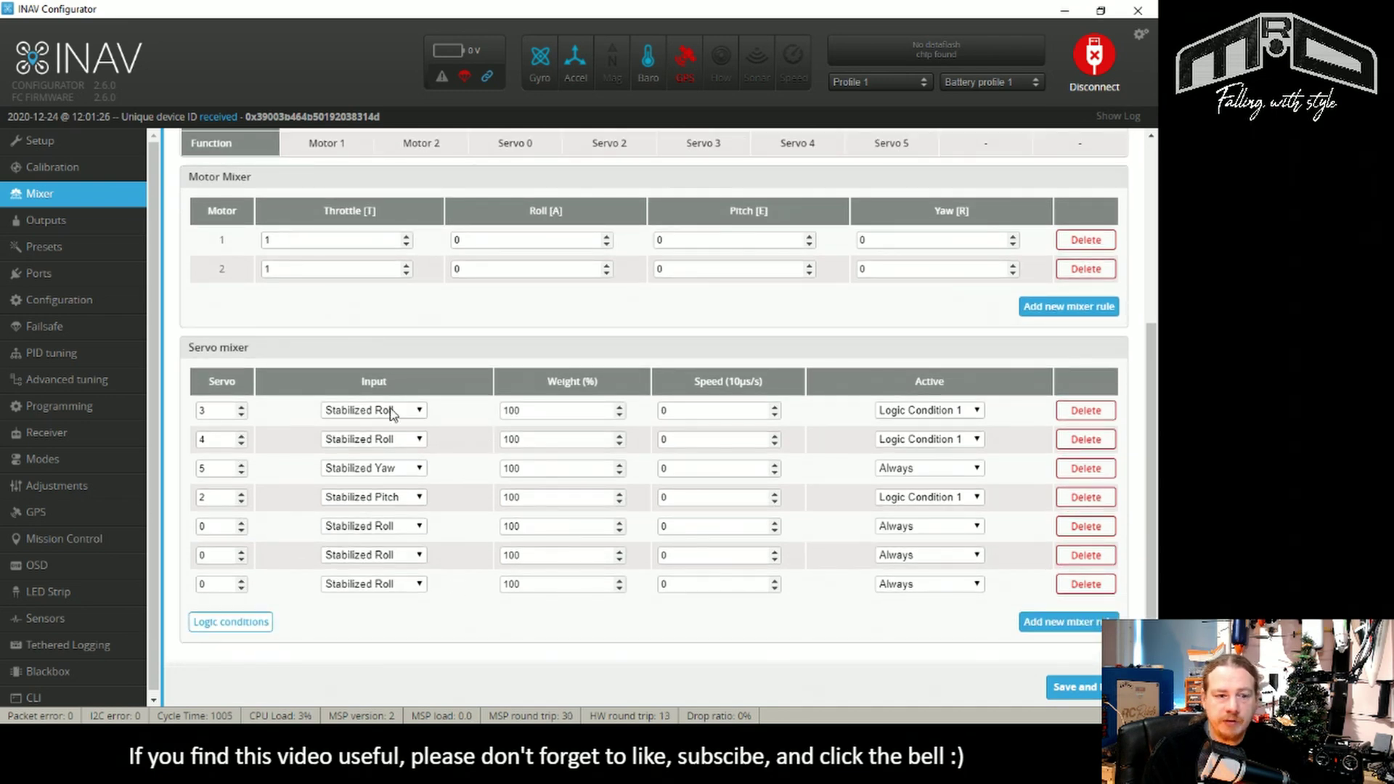
{"action": "left_click", "coordinate": [383, 588]}
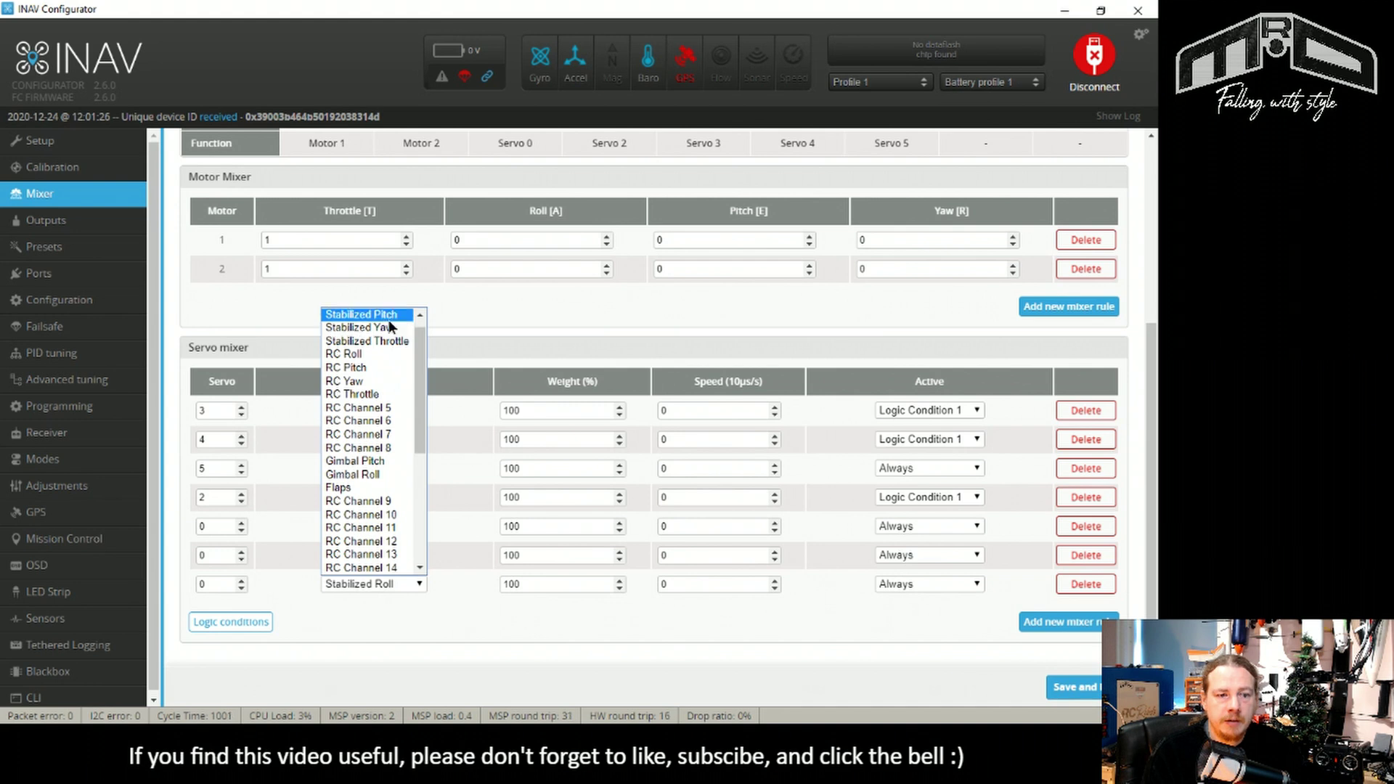
{"action": "left_click", "coordinate": [389, 318]}
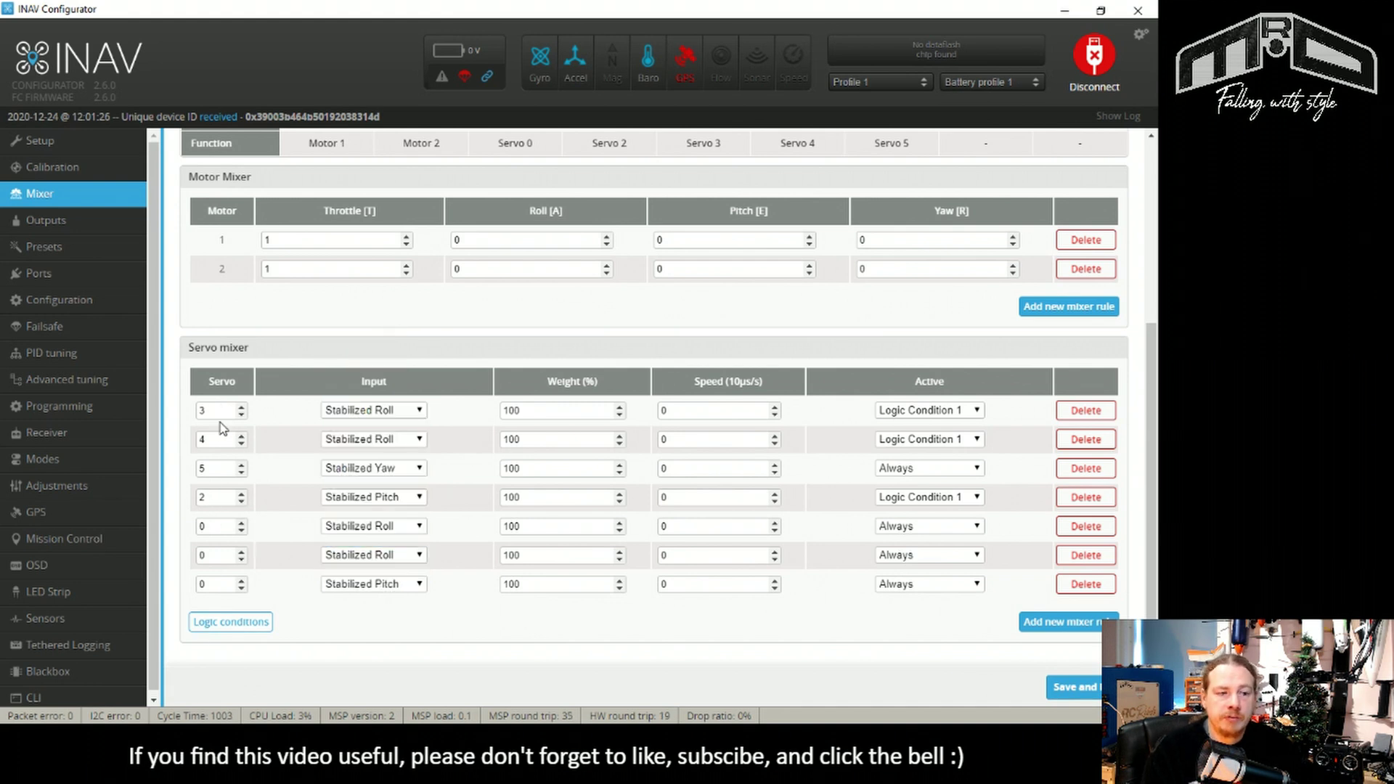
- Set the new rules' servo numbers to 3, 4 and 2
{"action": "left_click", "coordinate": [241, 523]}
{"action": "left_click", "coordinate": [241, 522]}
{"action": "left_click", "coordinate": [241, 522]}
{"action": "left_click", "coordinate": [242, 551]}
{"action": "left_click", "coordinate": [242, 550]}
{"action": "left_click", "coordinate": [242, 551]}
{"action": "left_click", "coordinate": [242, 551]}
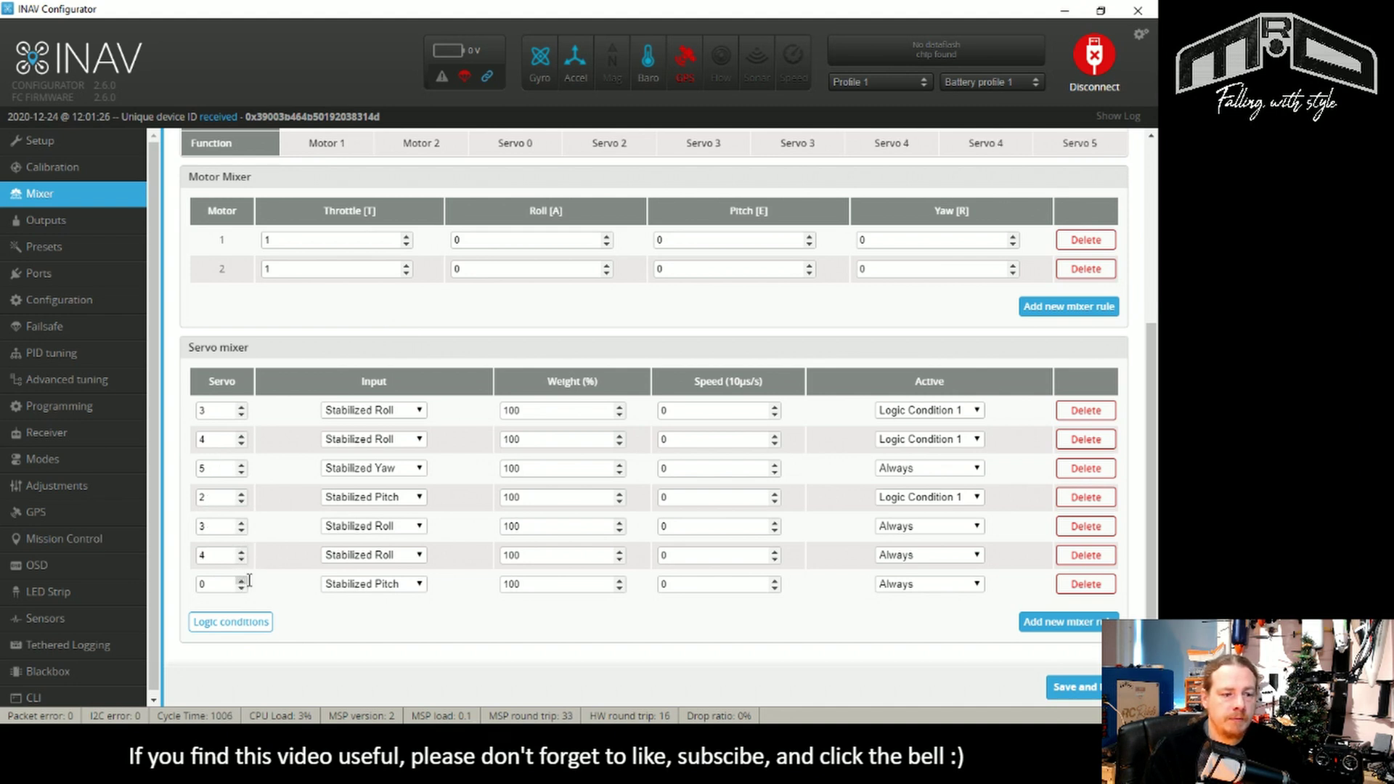
{"action": "left_click", "coordinate": [241, 580]}
{"action": "left_click", "coordinate": [241, 580]}
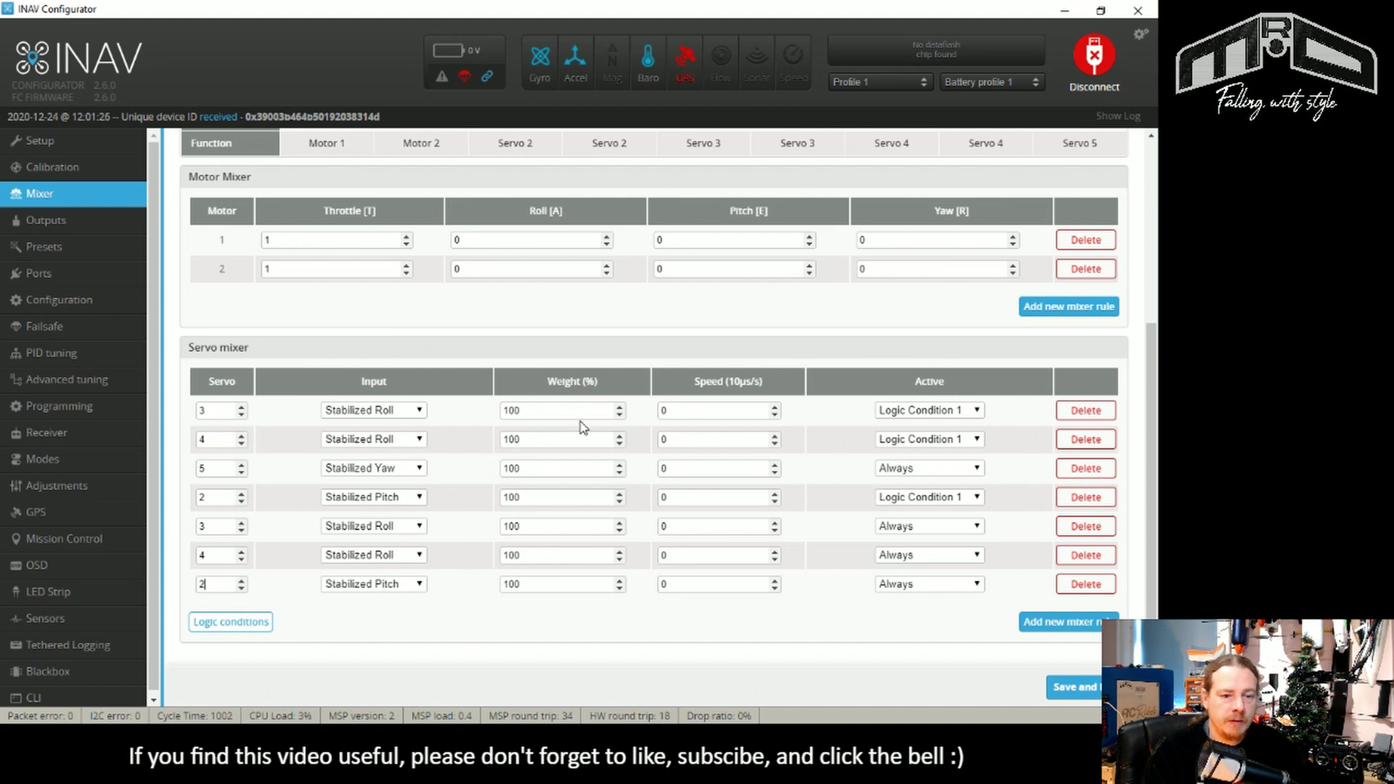
- Make the servo 3, 4 and 2 rules active on Logic Condition 0
{"action": "left_click", "coordinate": [955, 526]}
{"action": "left_click", "coordinate": [970, 260]}
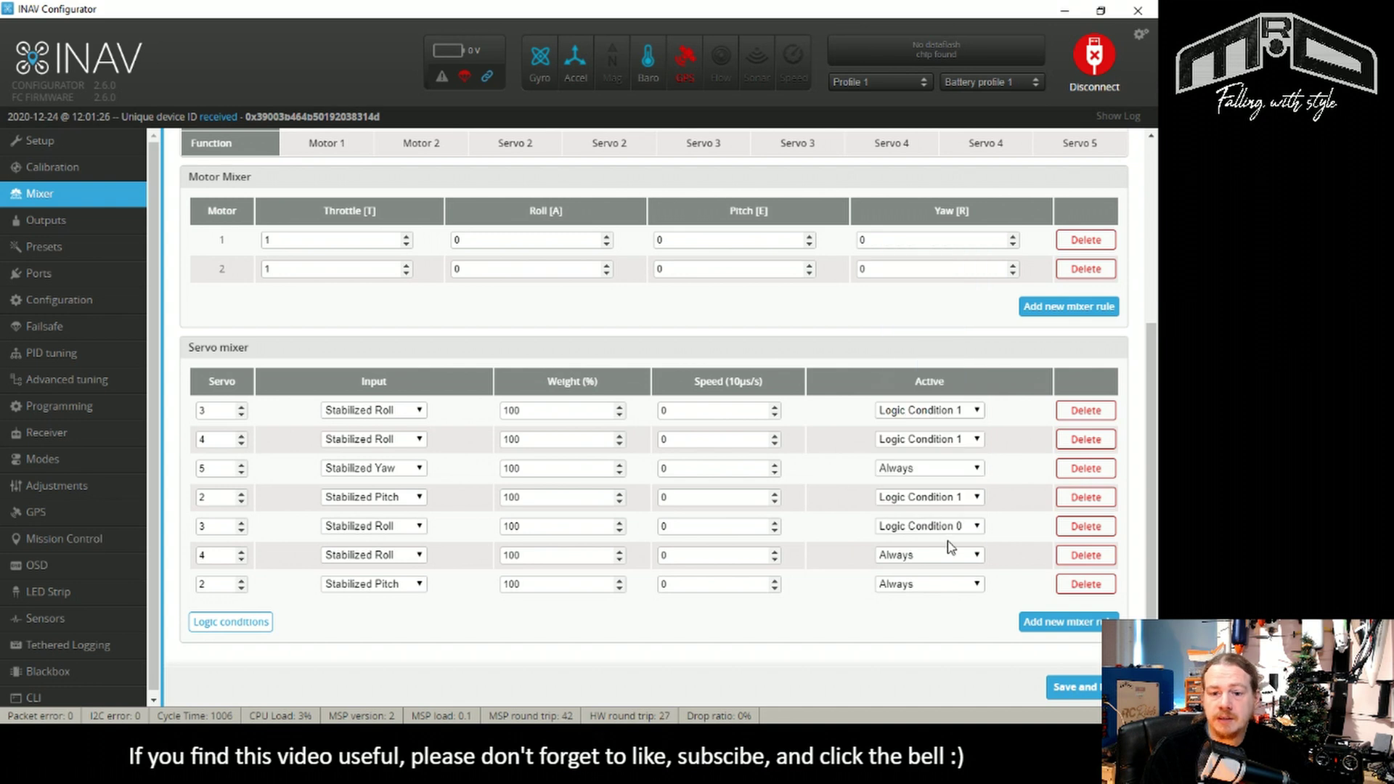
{"action": "left_click", "coordinate": [948, 553]}
{"action": "left_click", "coordinate": [948, 288]}
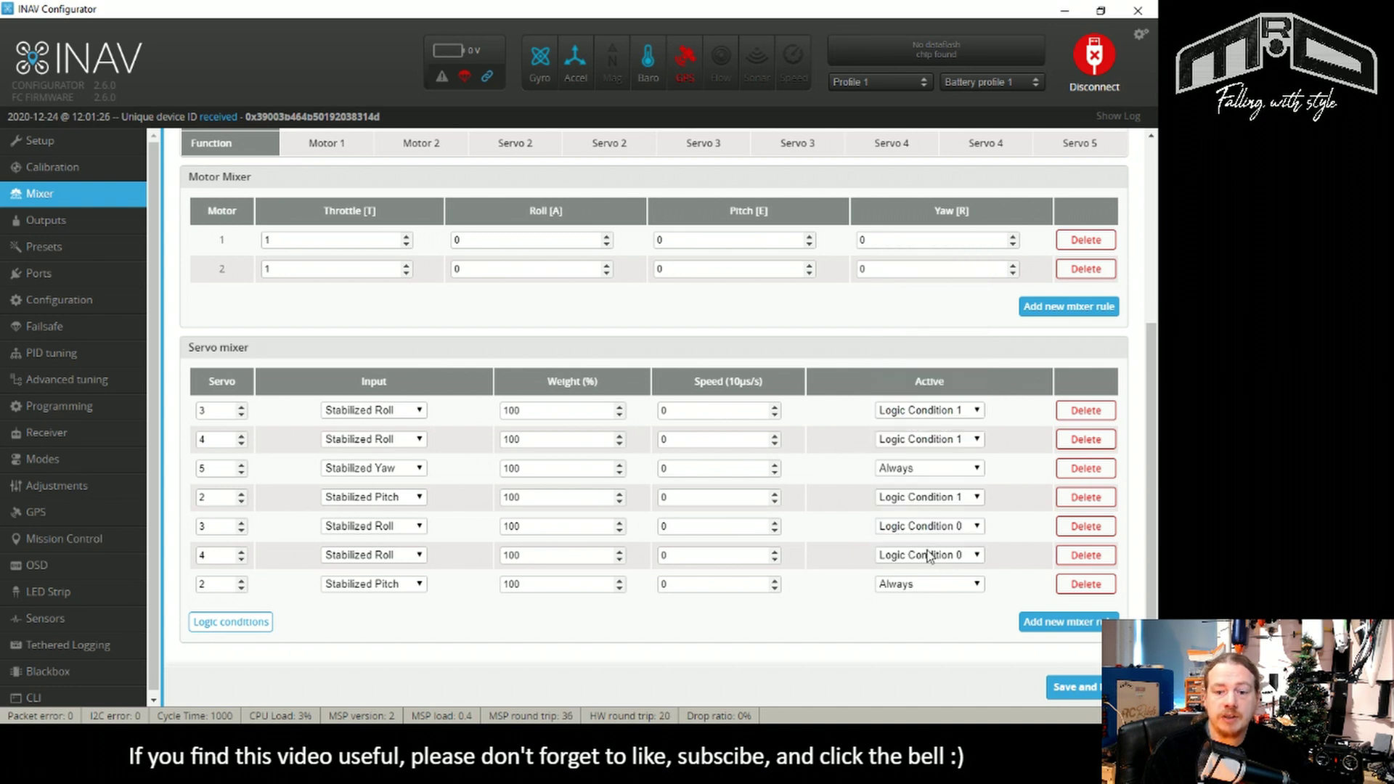
{"action": "left_click", "coordinate": [937, 588]}
{"action": "left_click", "coordinate": [940, 314]}
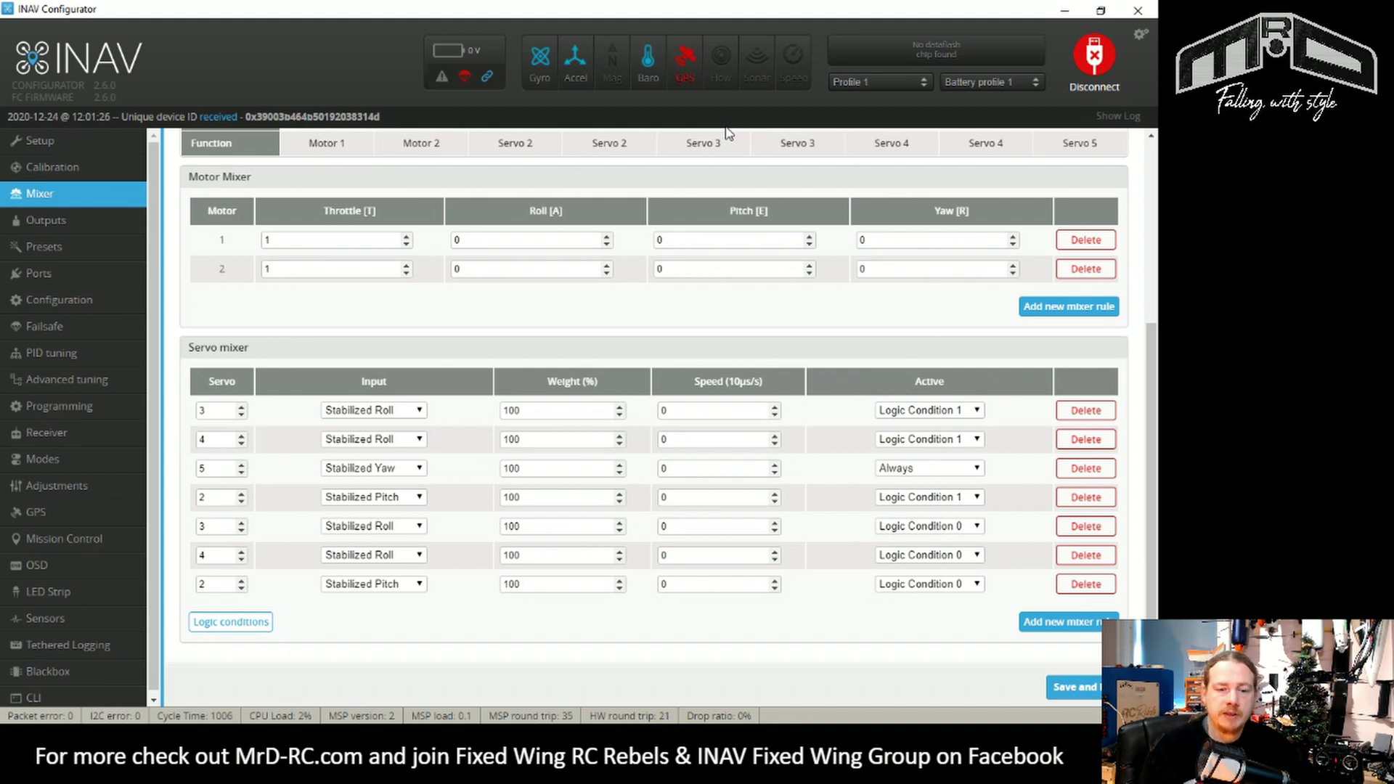
- Change the weights of the three new rules from 100 to 50
{"action": "left_click_drag", "start_coordinate": [529, 528], "coordinate": [459, 528]}
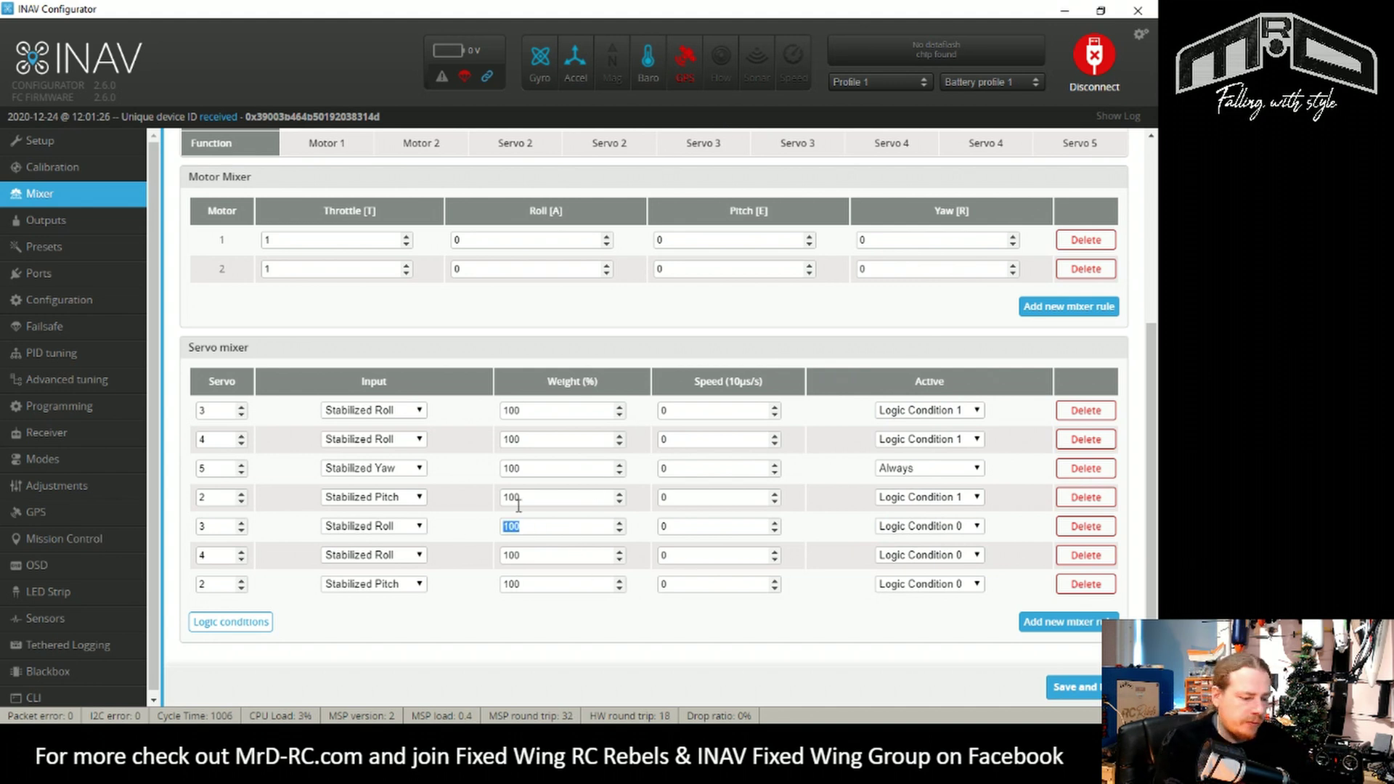
{"action": "type", "text": "50"}
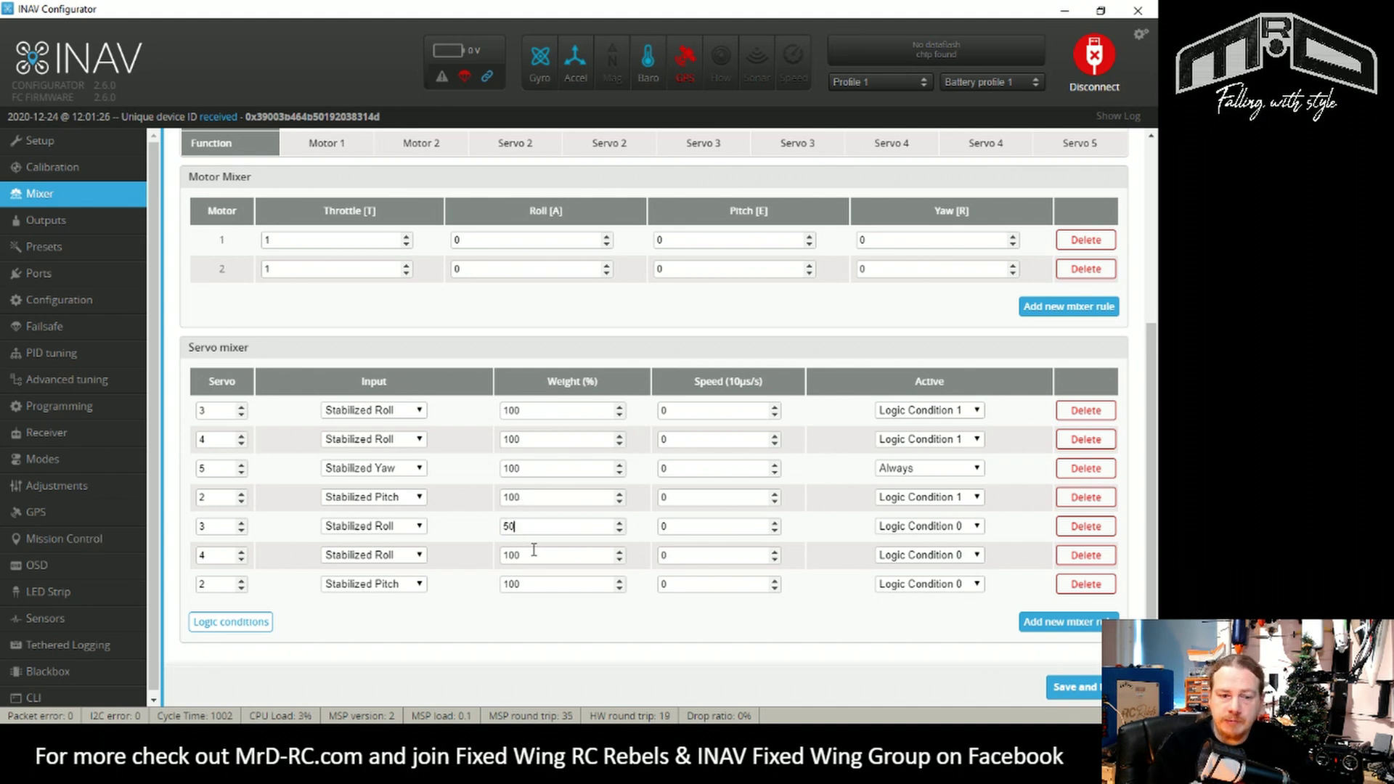
{"action": "left_click_drag", "start_coordinate": [533, 550], "coordinate": [428, 537]}
{"action": "type", "text": "50"}
{"action": "left_click_drag", "start_coordinate": [525, 585], "coordinate": [429, 555]}
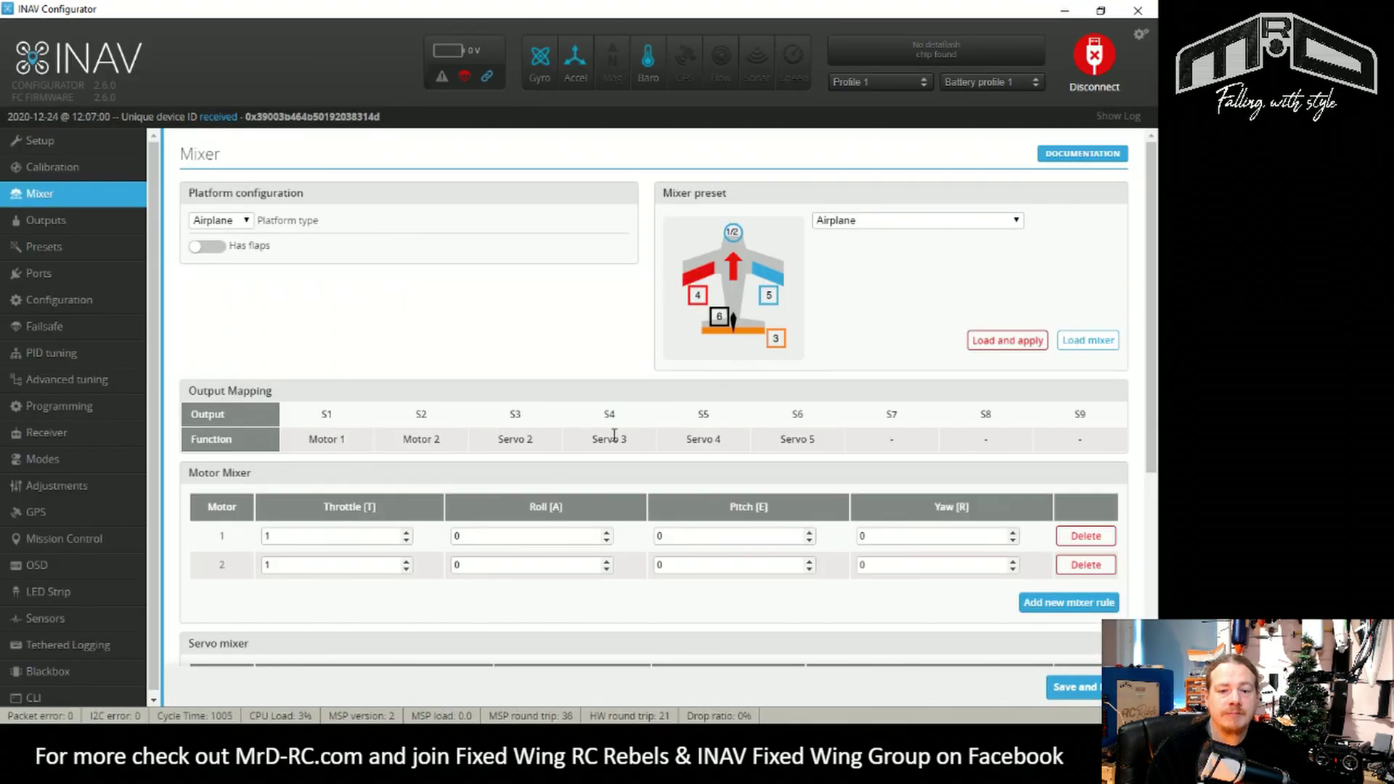
- Check that Programming's logic conditions and all seven servo mixer rules were retained
{"action": "scroll", "coordinate": [549, 499], "scroll_direction": "down", "scroll_amount": 4}
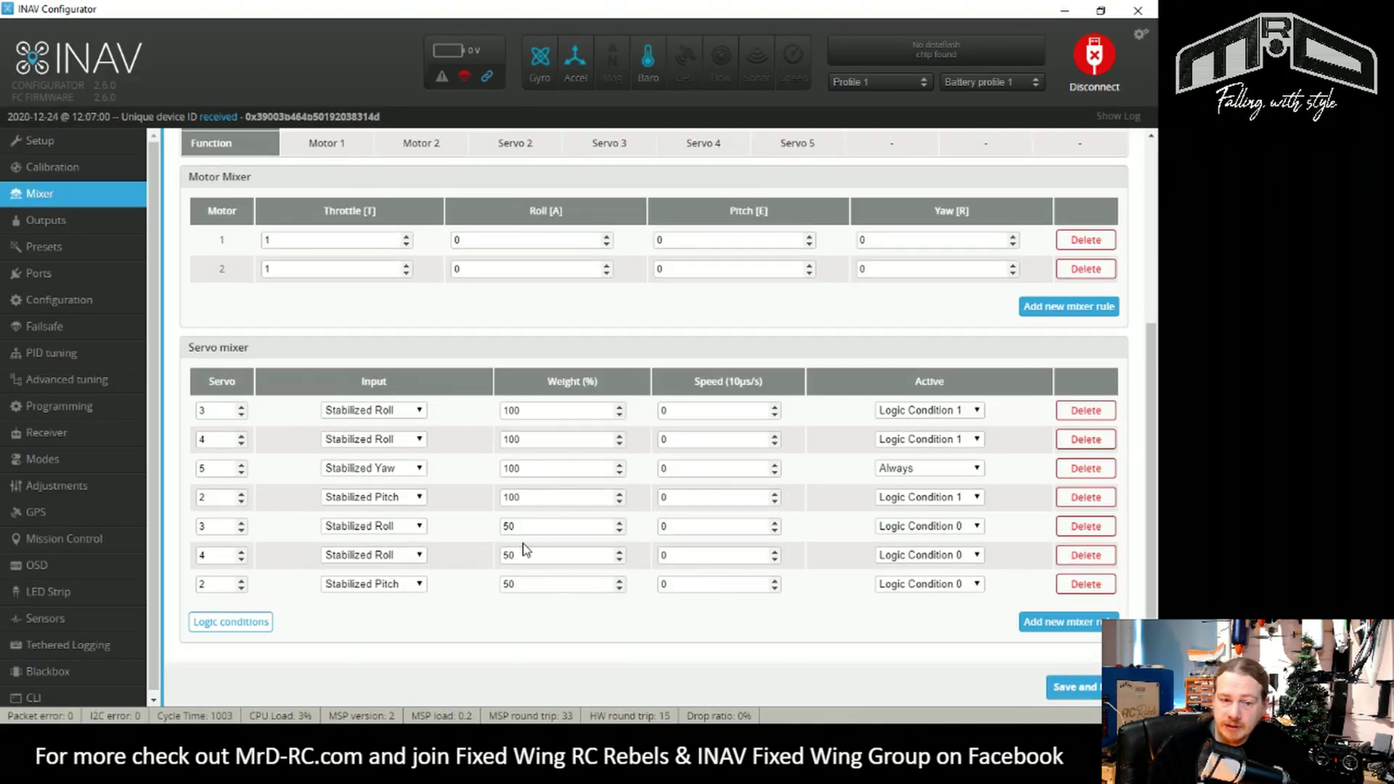
{"action": "left_click", "coordinate": [94, 407]}
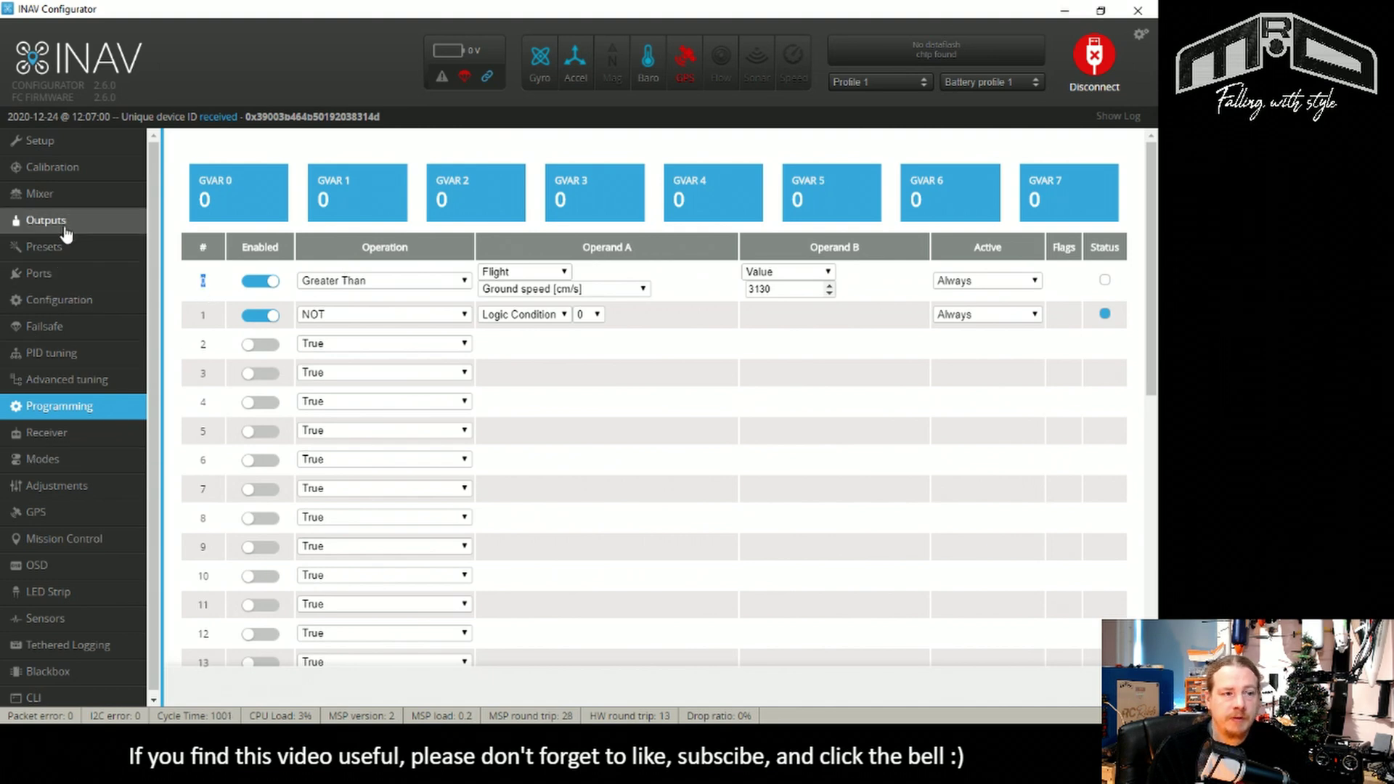
{"action": "left_click", "coordinate": [64, 194]}
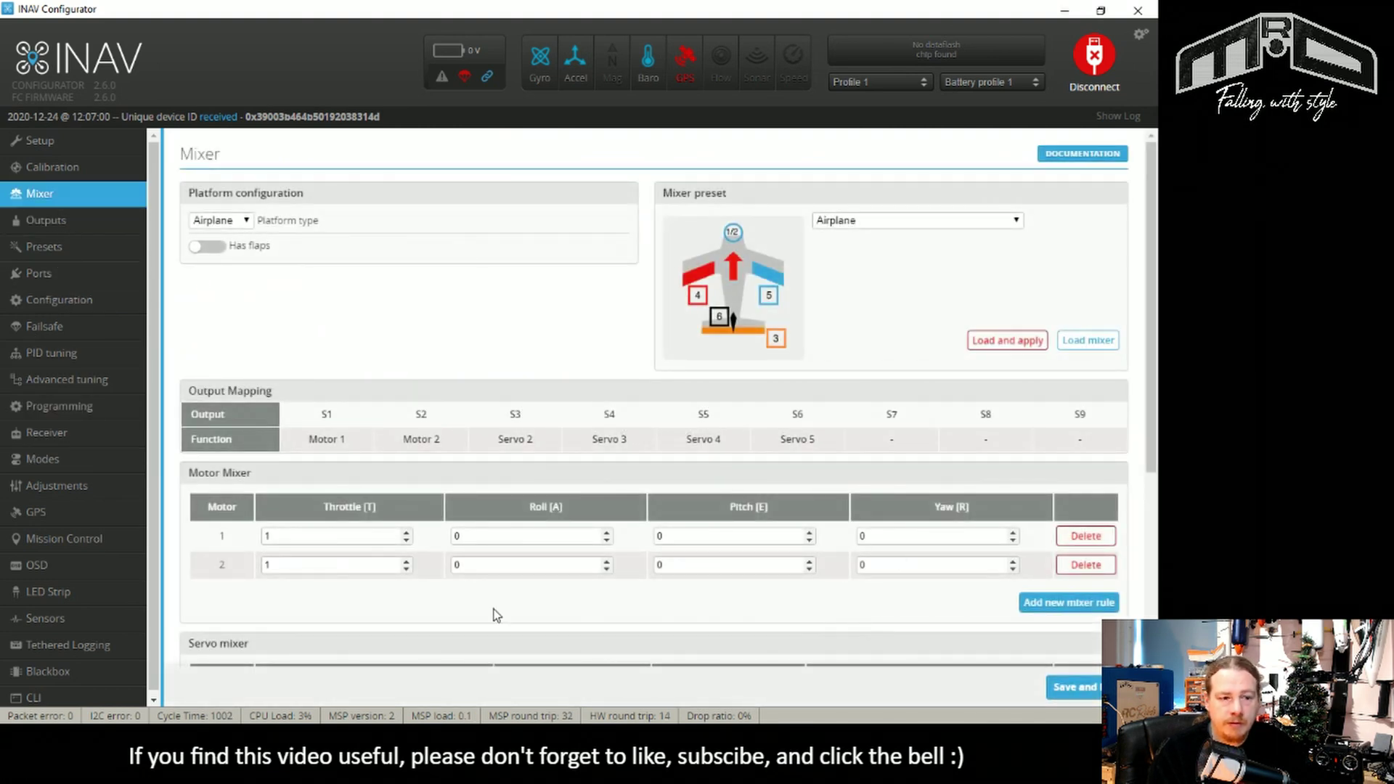
{"action": "scroll", "coordinate": [755, 577], "scroll_direction": "down", "scroll_amount": 4}
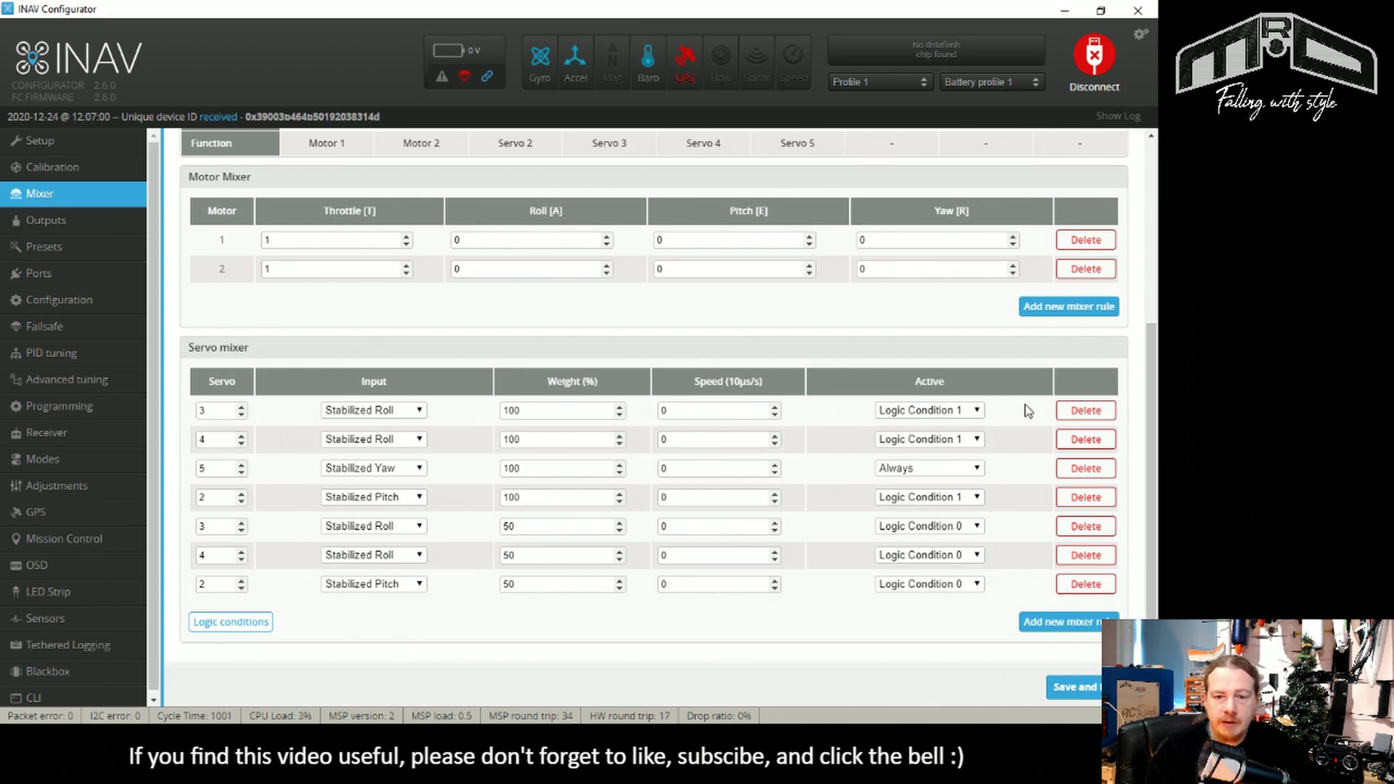
{"action": "left_click", "coordinate": [74, 412]}
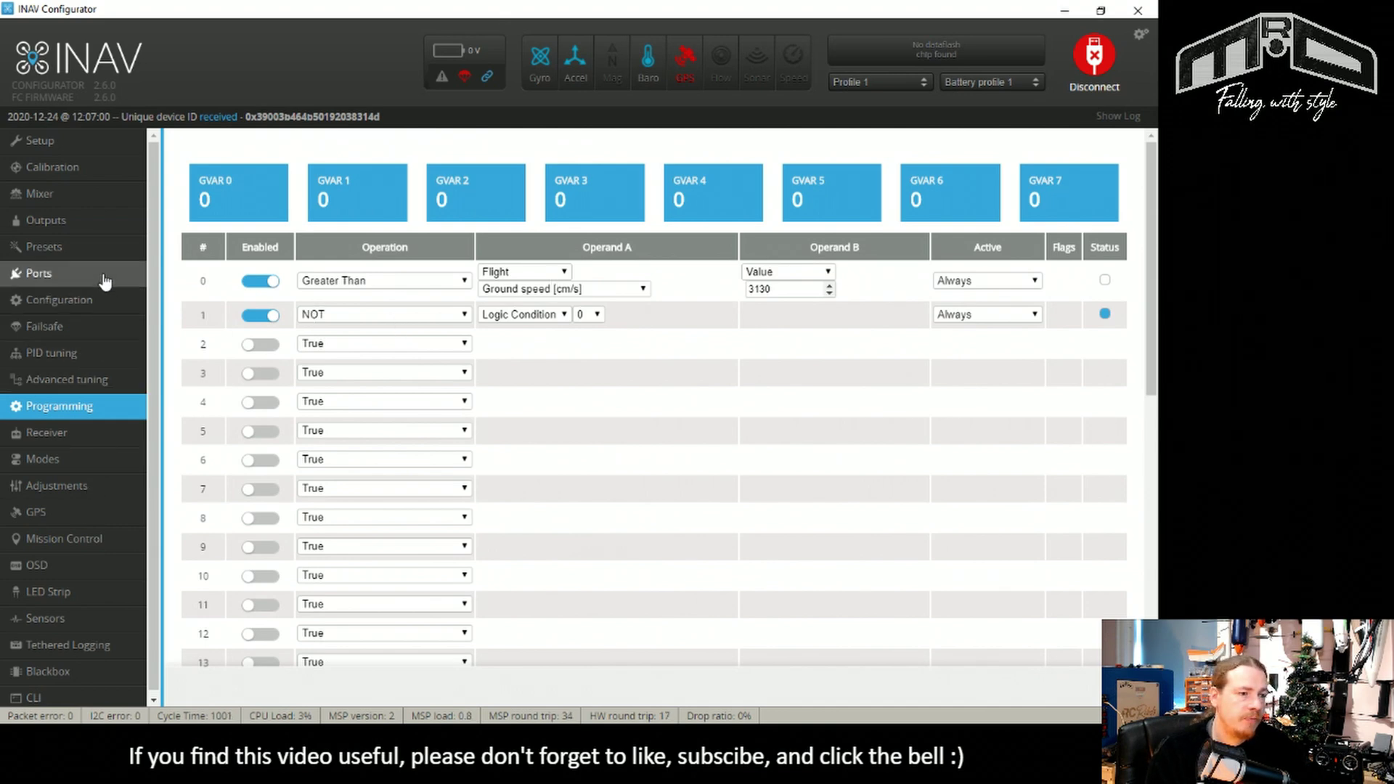
{"action": "left_click", "coordinate": [90, 194]}
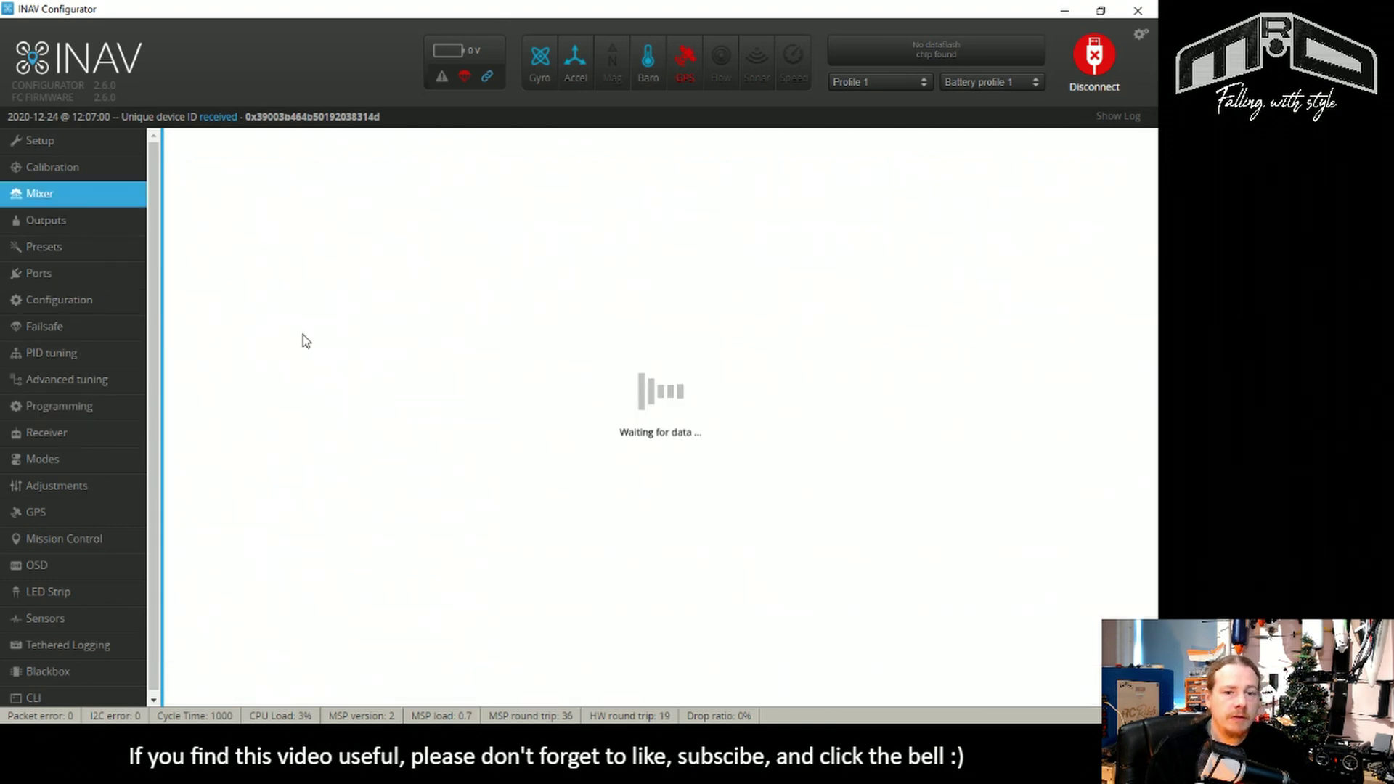
{"action": "scroll", "coordinate": [899, 490], "scroll_direction": "down", "scroll_amount": 4}
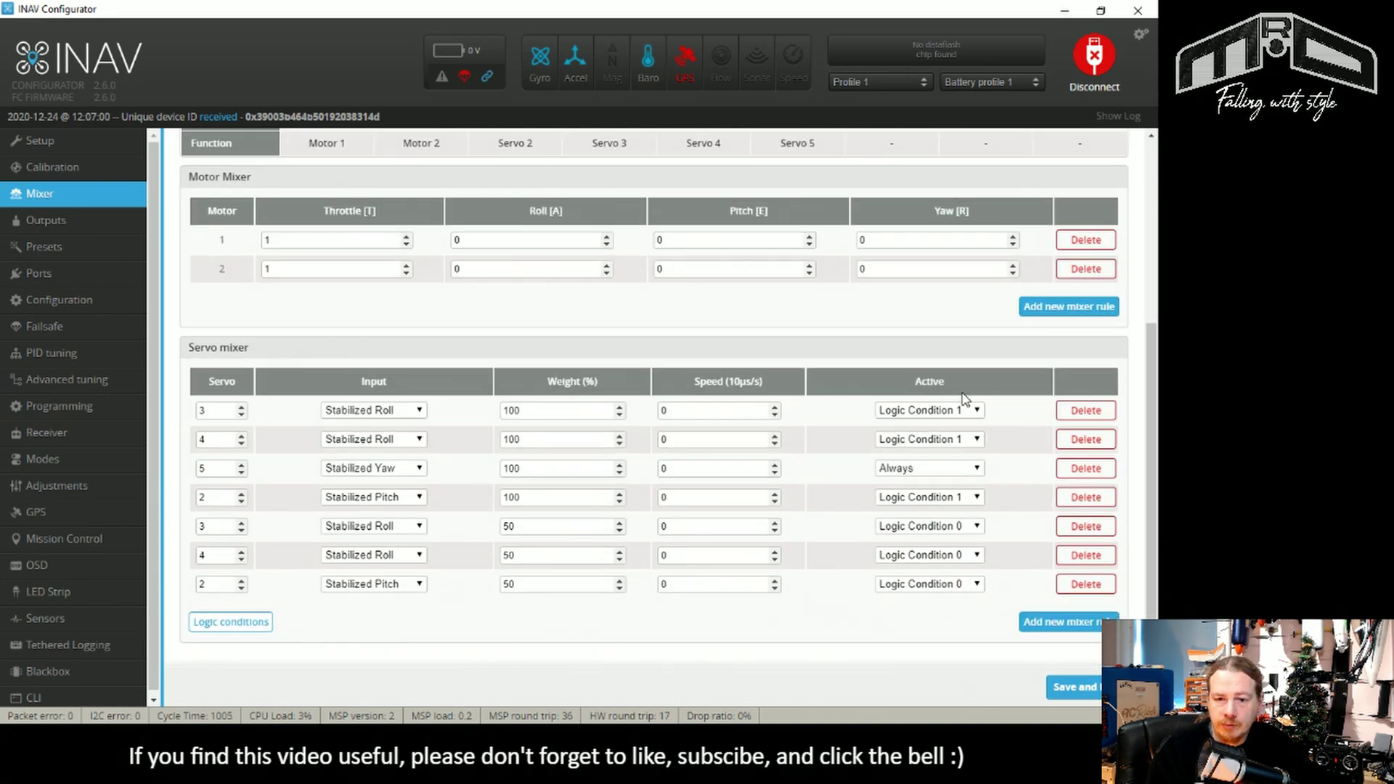